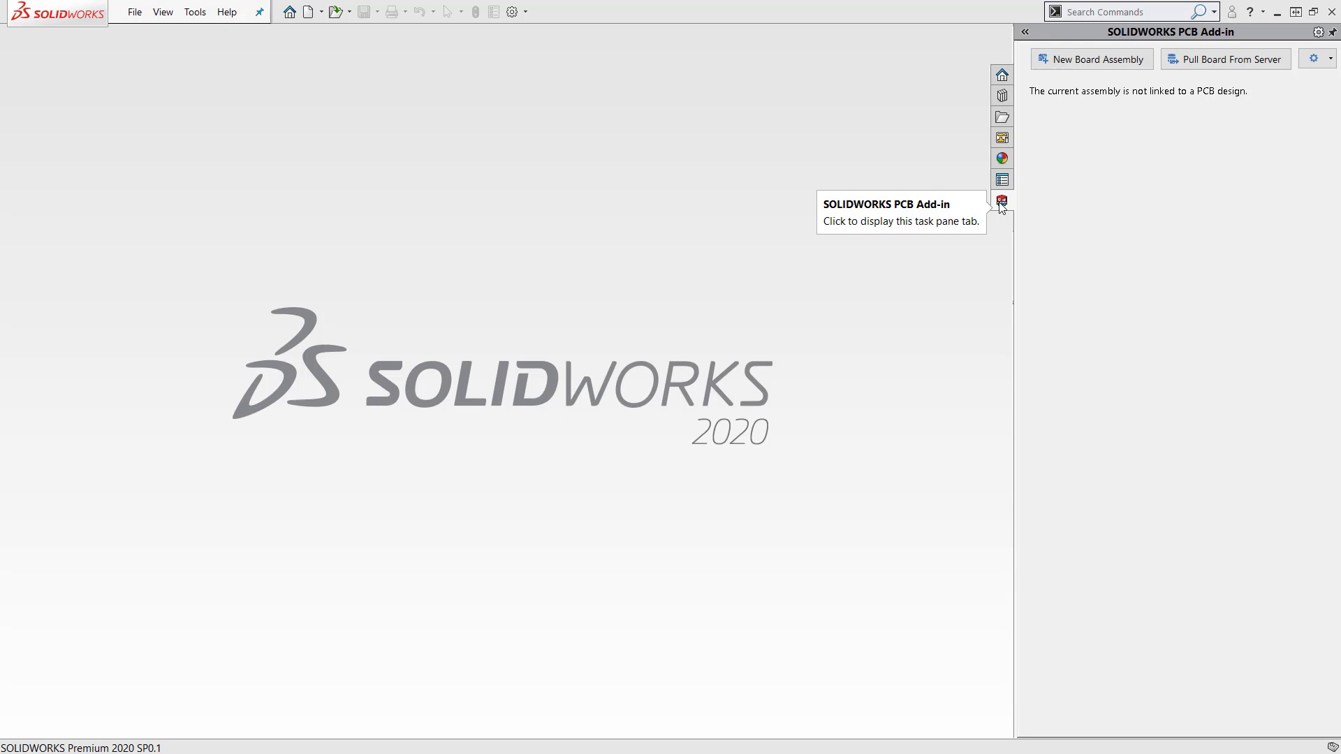
# Create a new server project named AD_FALCON for the board assembly
pyautogui.click(1093, 59)
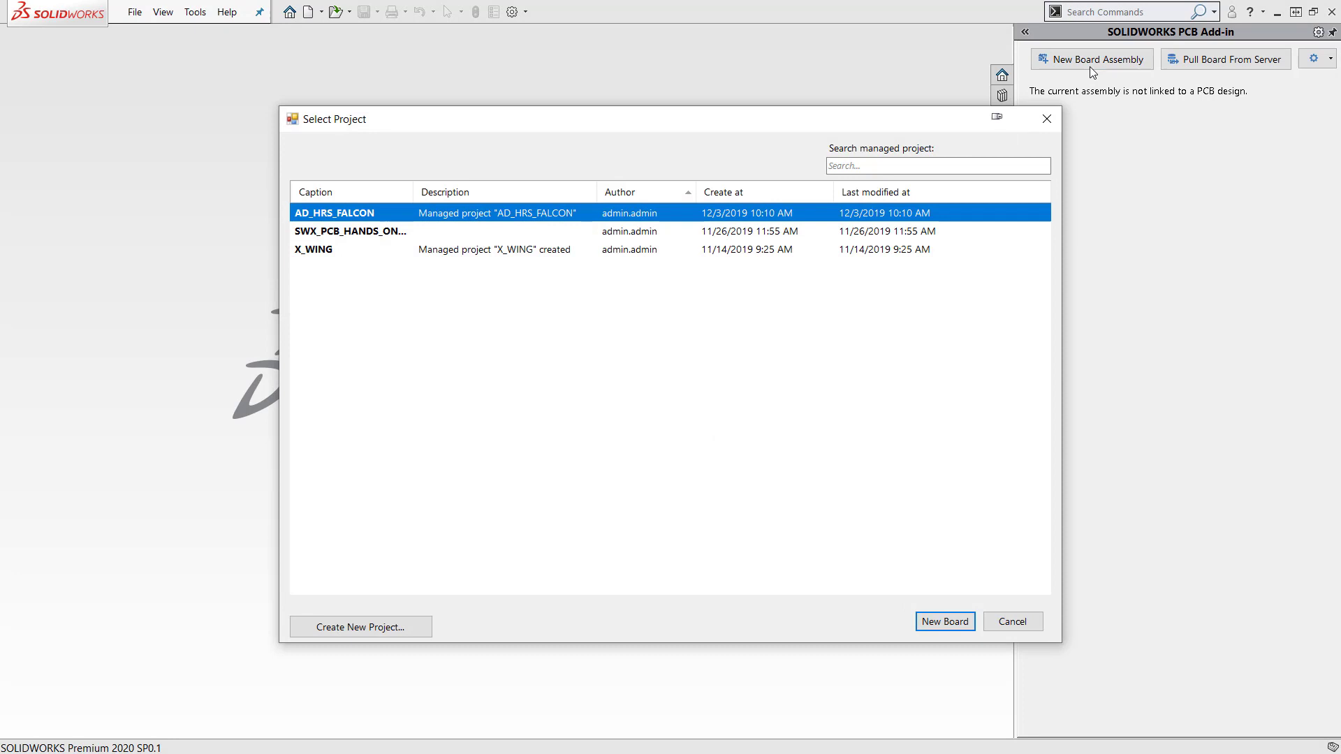
pyautogui.click(362, 627)
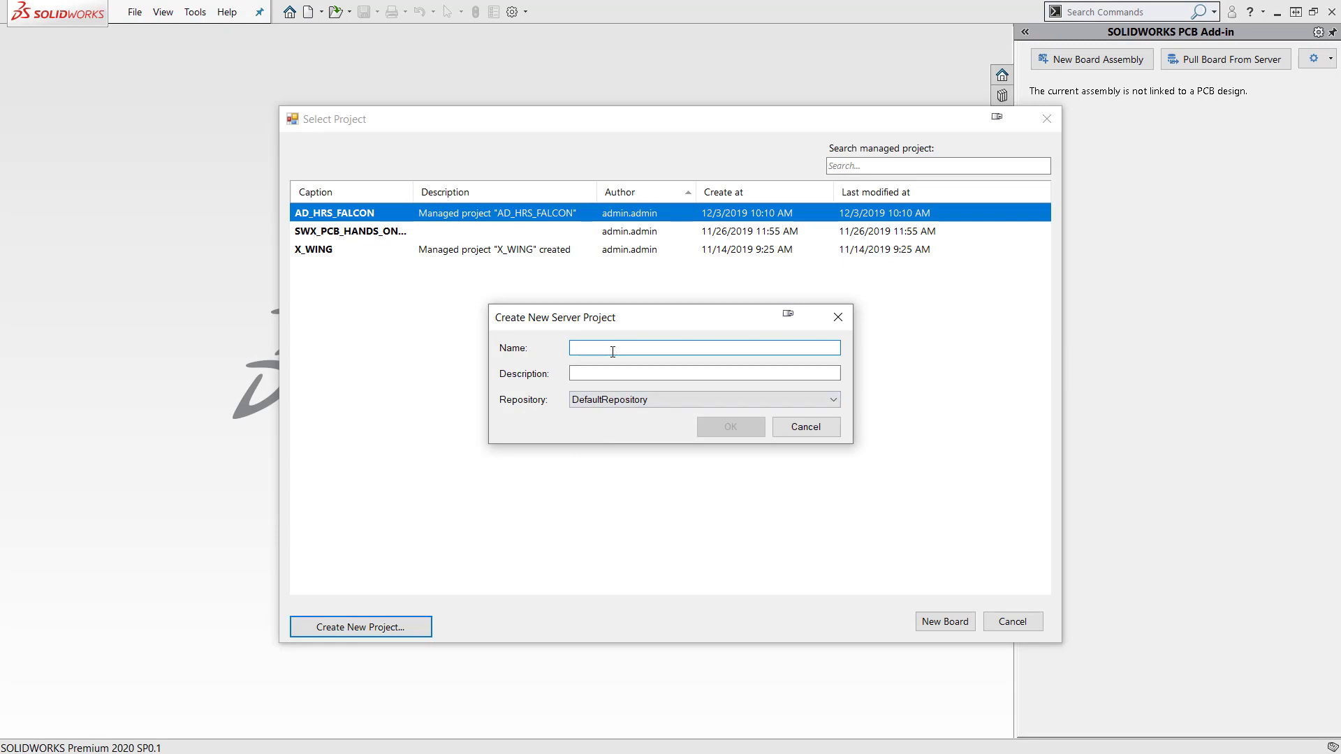
pyautogui.write('AD_FAL')
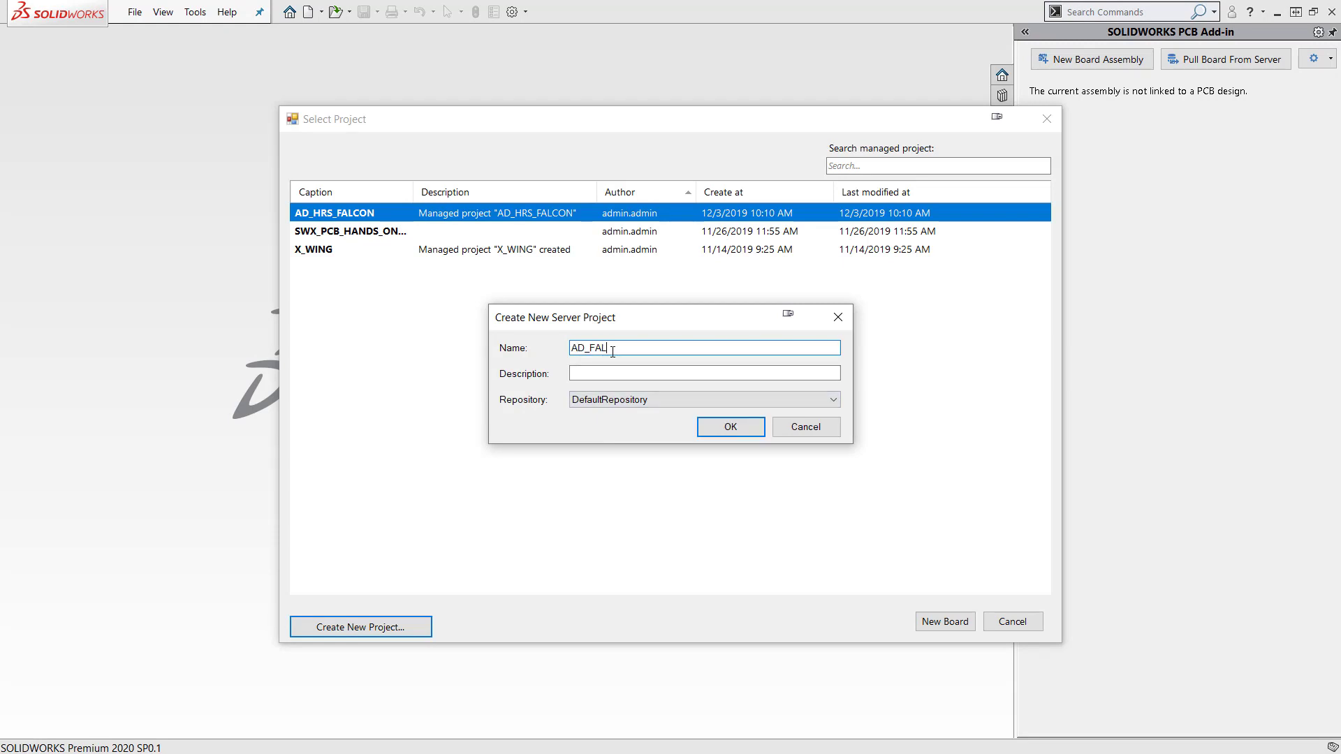
pyautogui.write('CON')
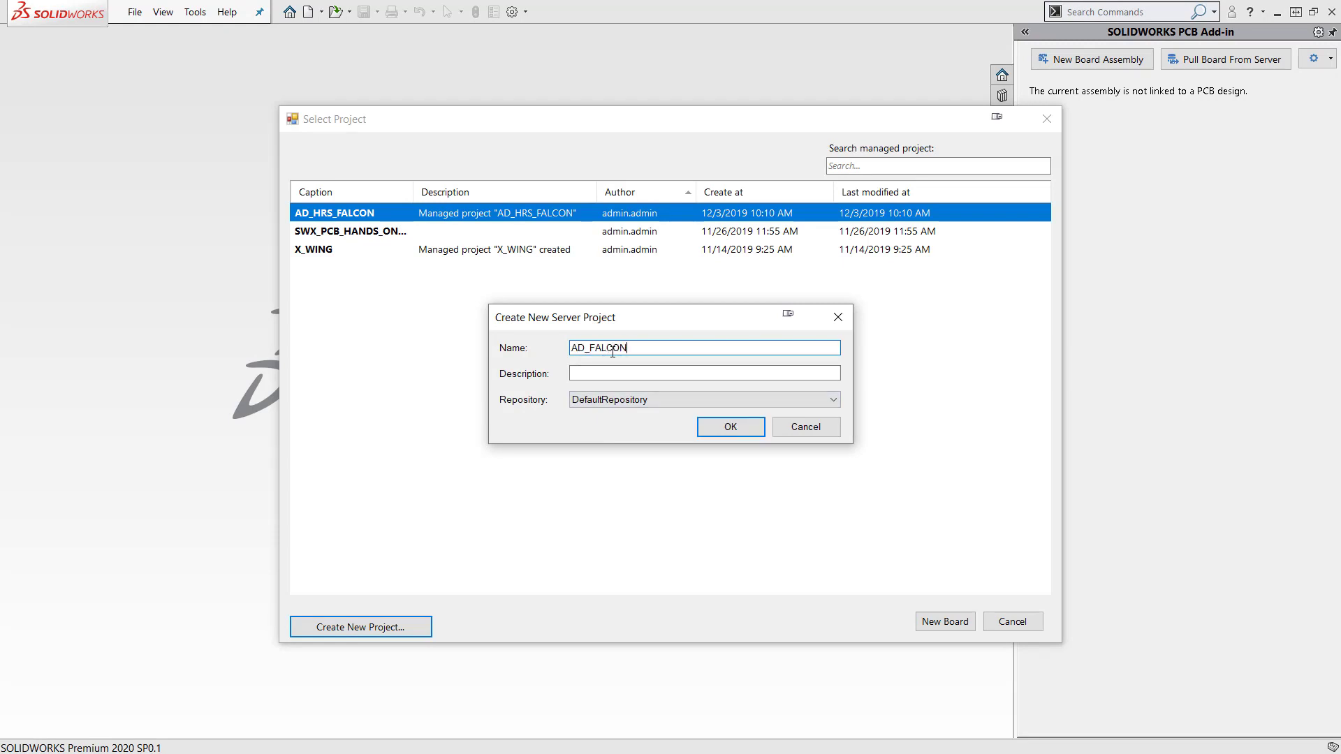
pyautogui.click(735, 434)
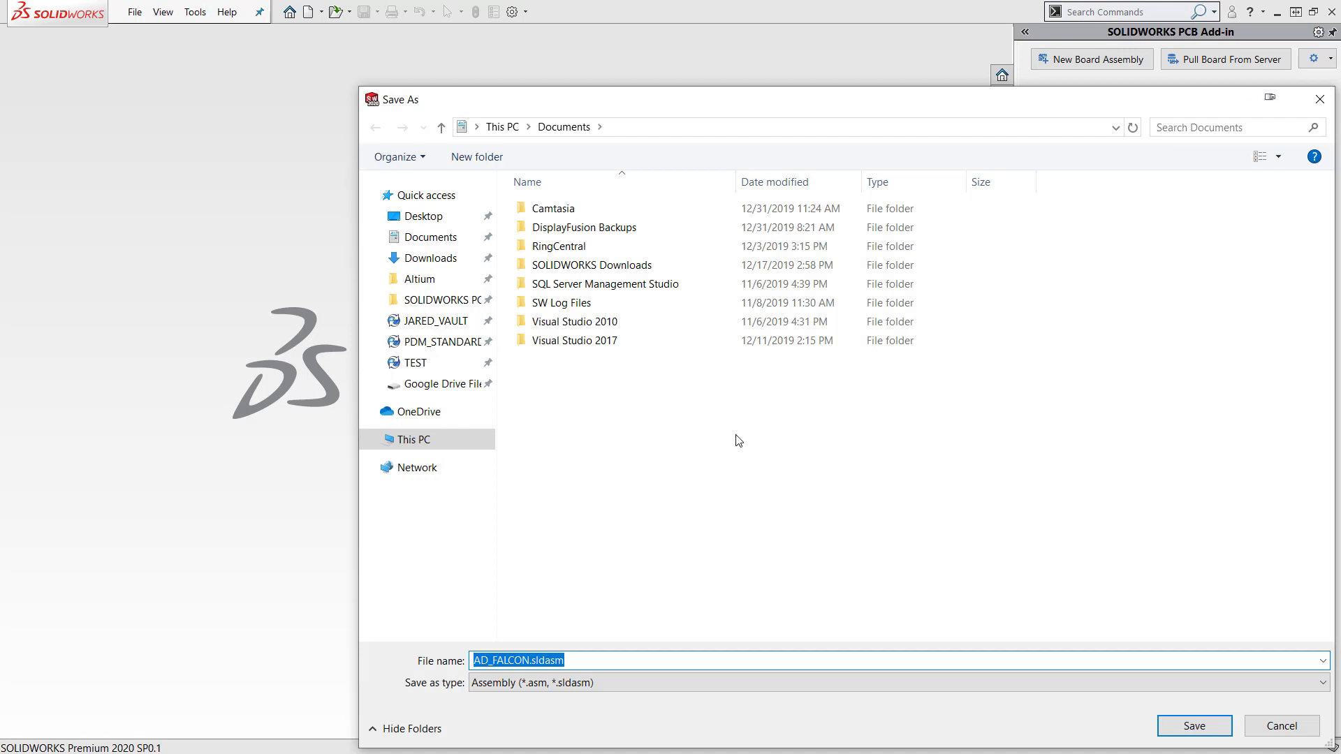
# Save AD_FALCON.sldasm to the Desktop
pyautogui.click(421, 222)
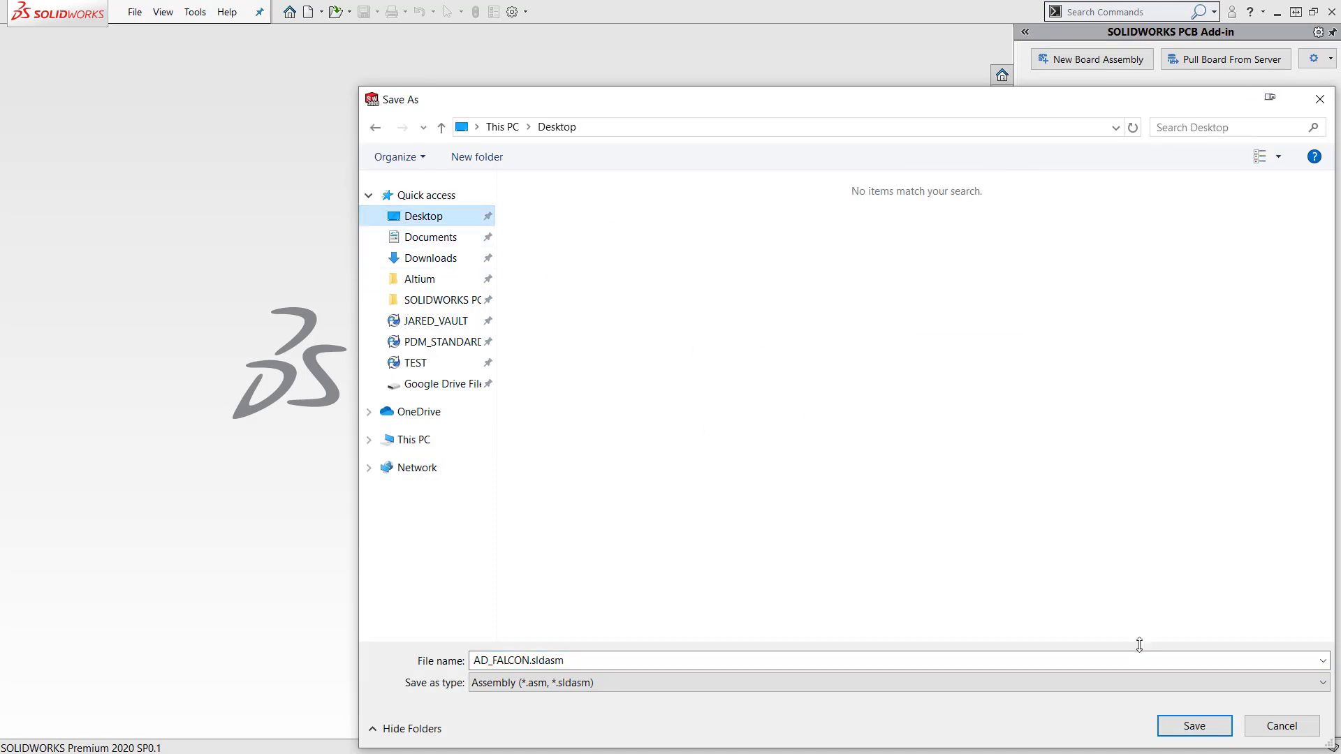
pyautogui.click(1180, 725)
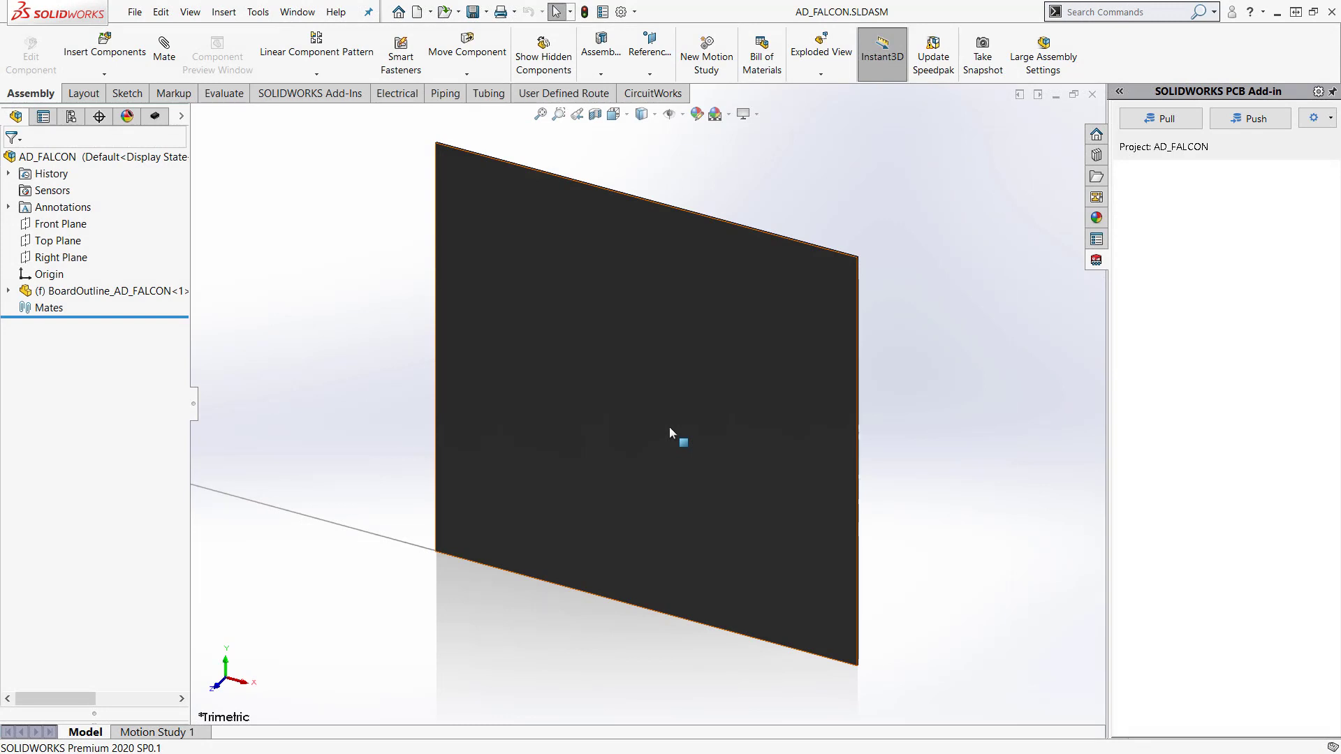
# Expand BoardOutline_AD_FALCON and Board in the tree, and edit the board's Sketch1
pyautogui.click(7, 291)
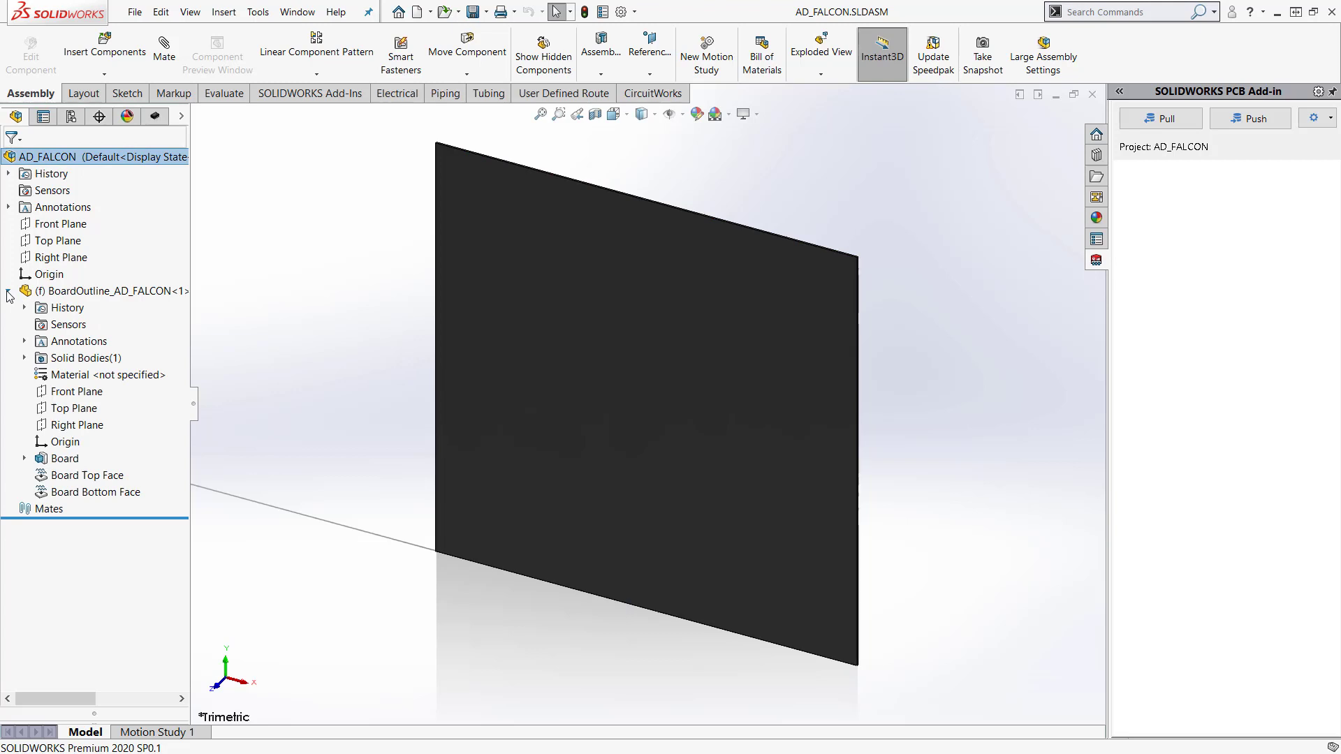
pyautogui.click(25, 459)
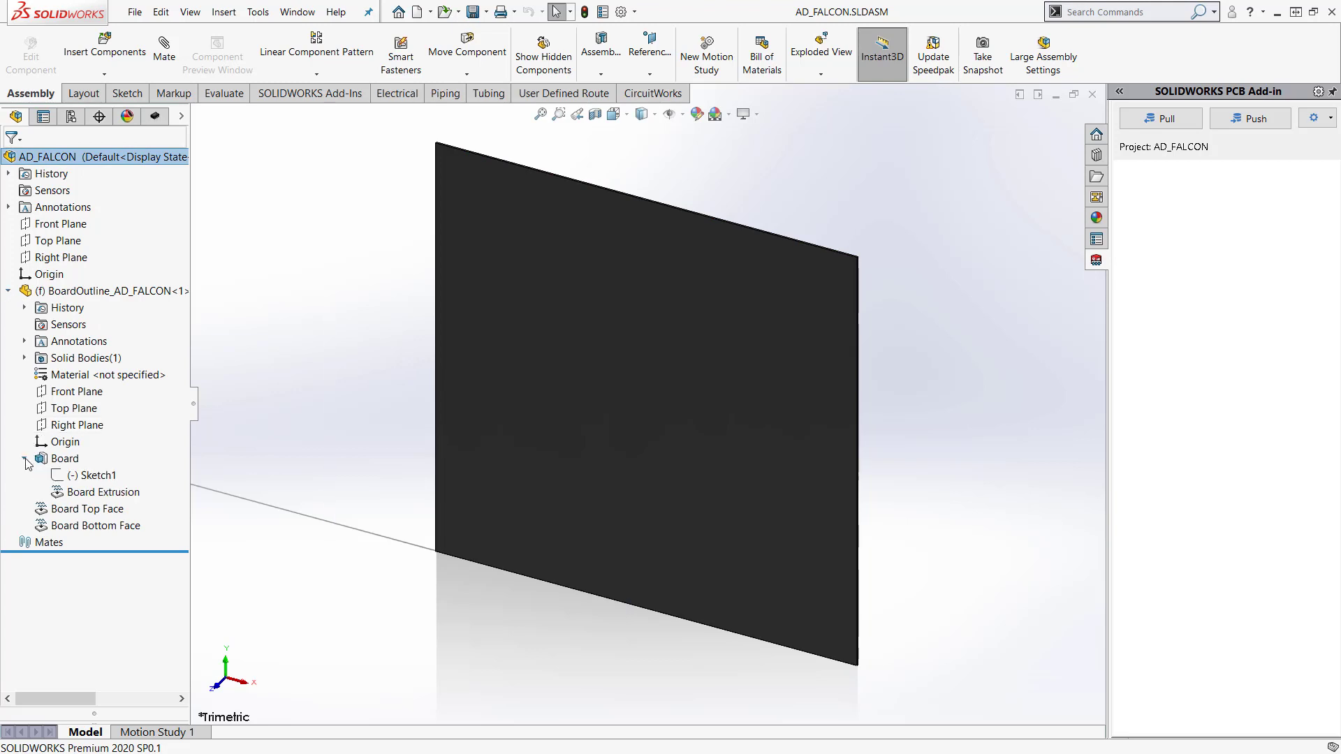
pyautogui.click(76, 479)
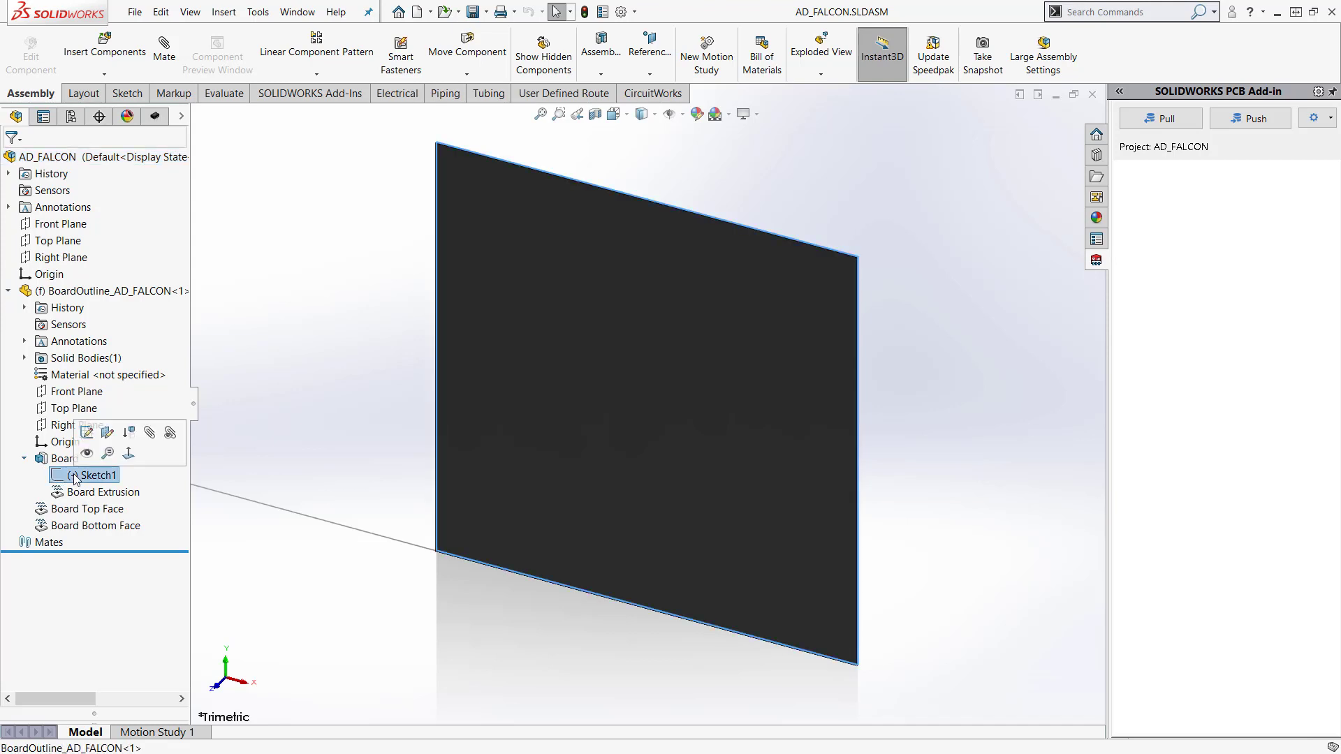
pyautogui.click(88, 434)
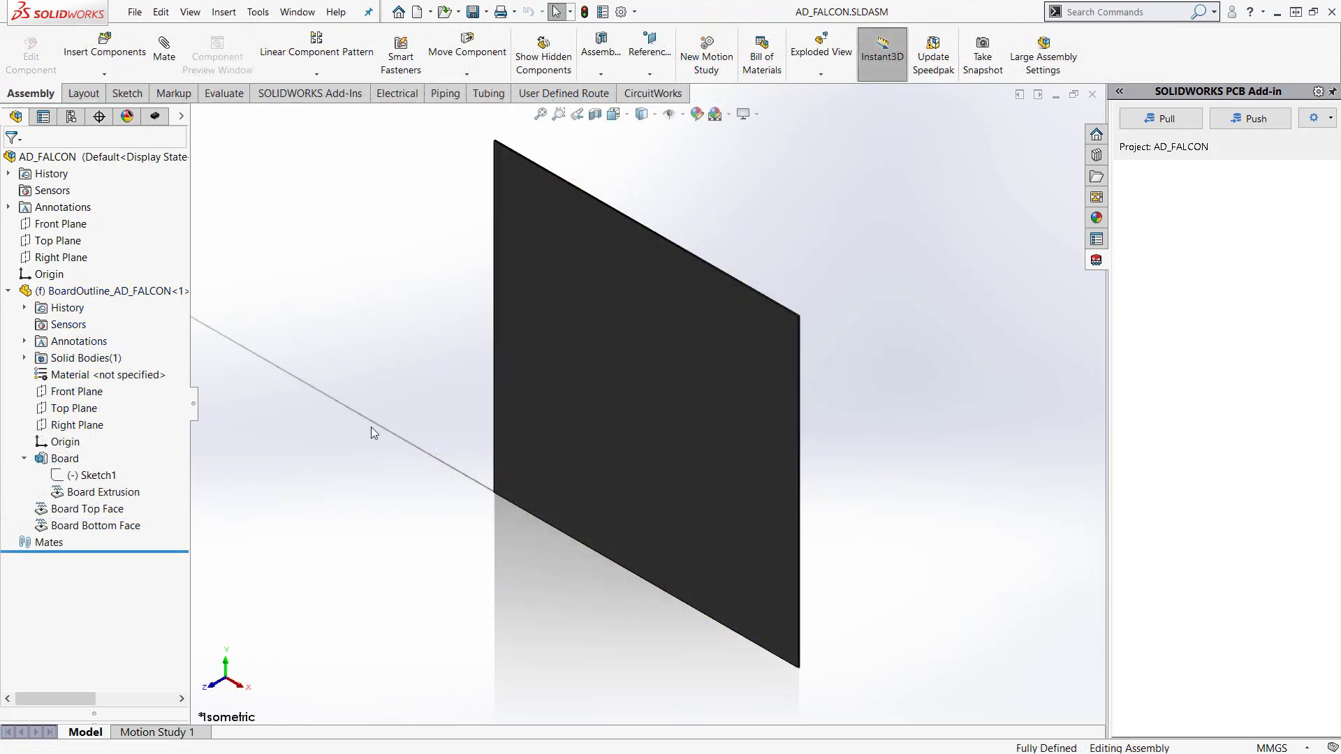
# Insert HRS_FALCON.SLDPRT from the Desktop and place it in the assembly
pyautogui.click(117, 61)
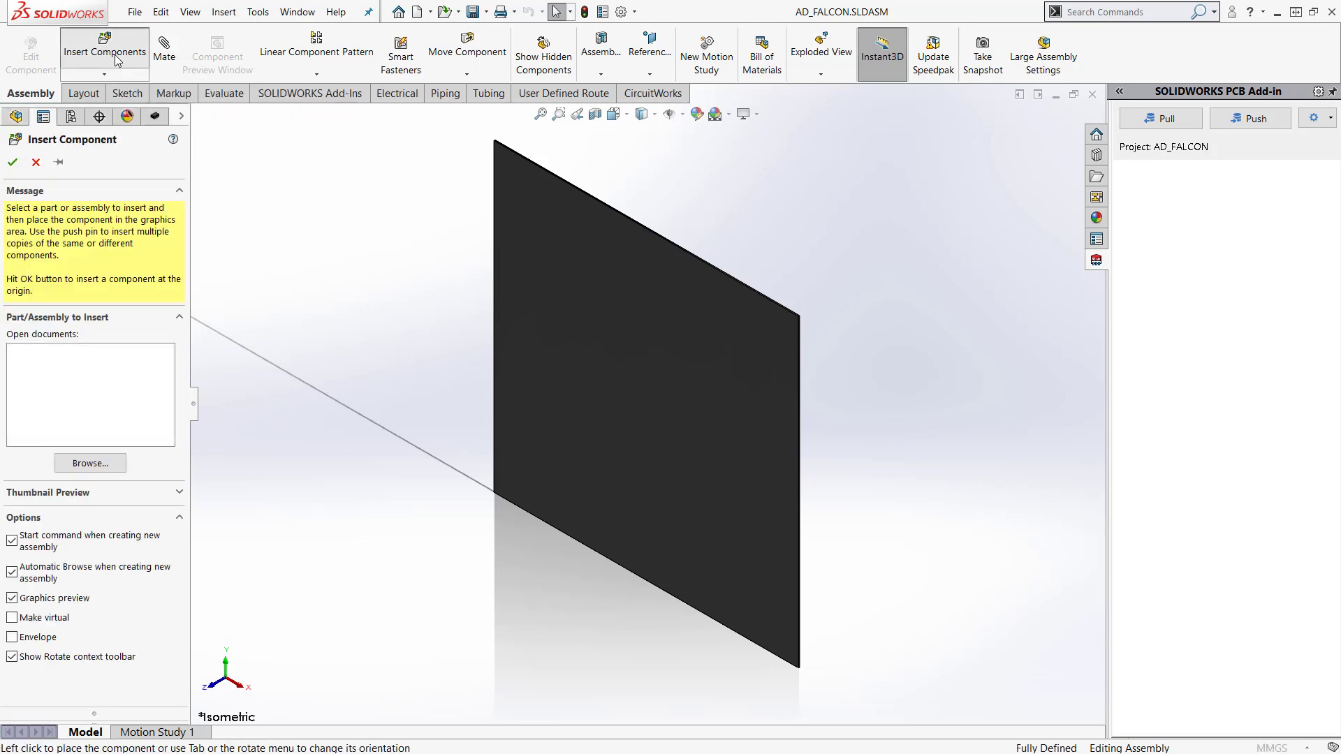
pyautogui.click(98, 468)
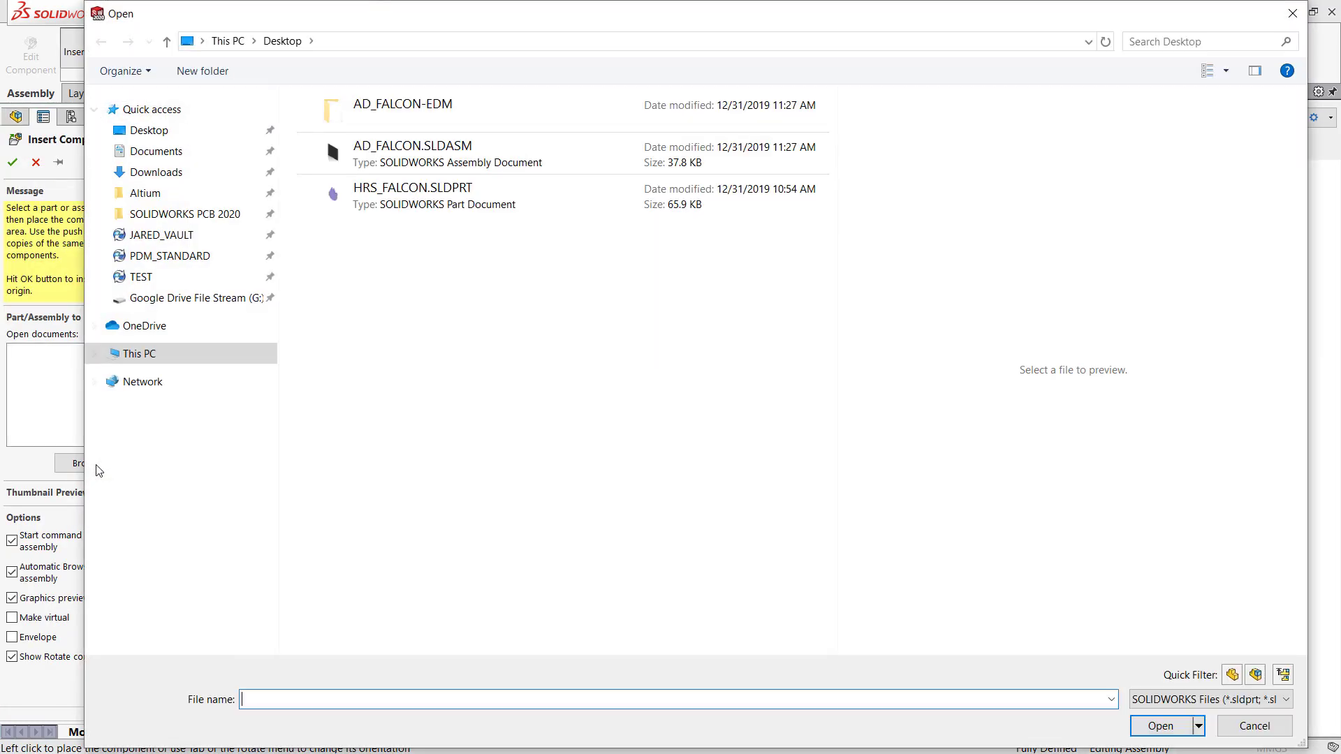
pyautogui.click(375, 198)
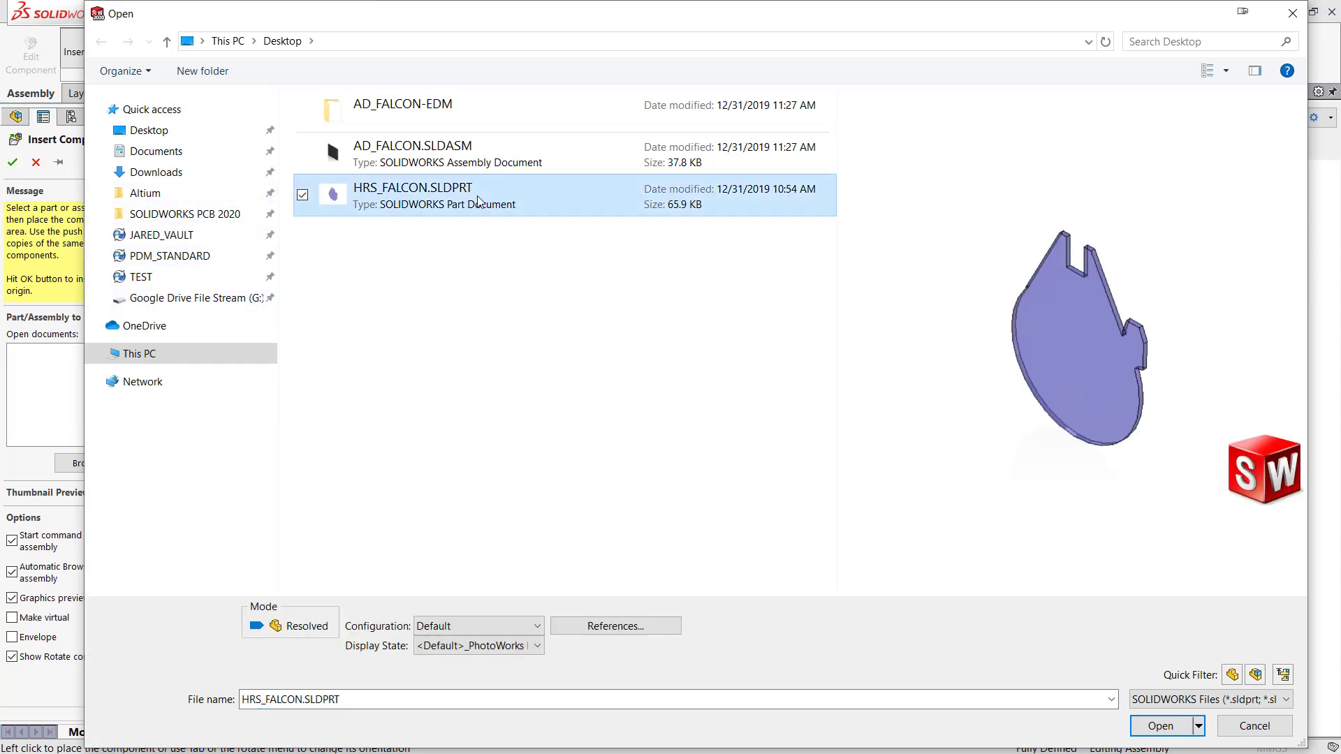
pyautogui.click(1153, 726)
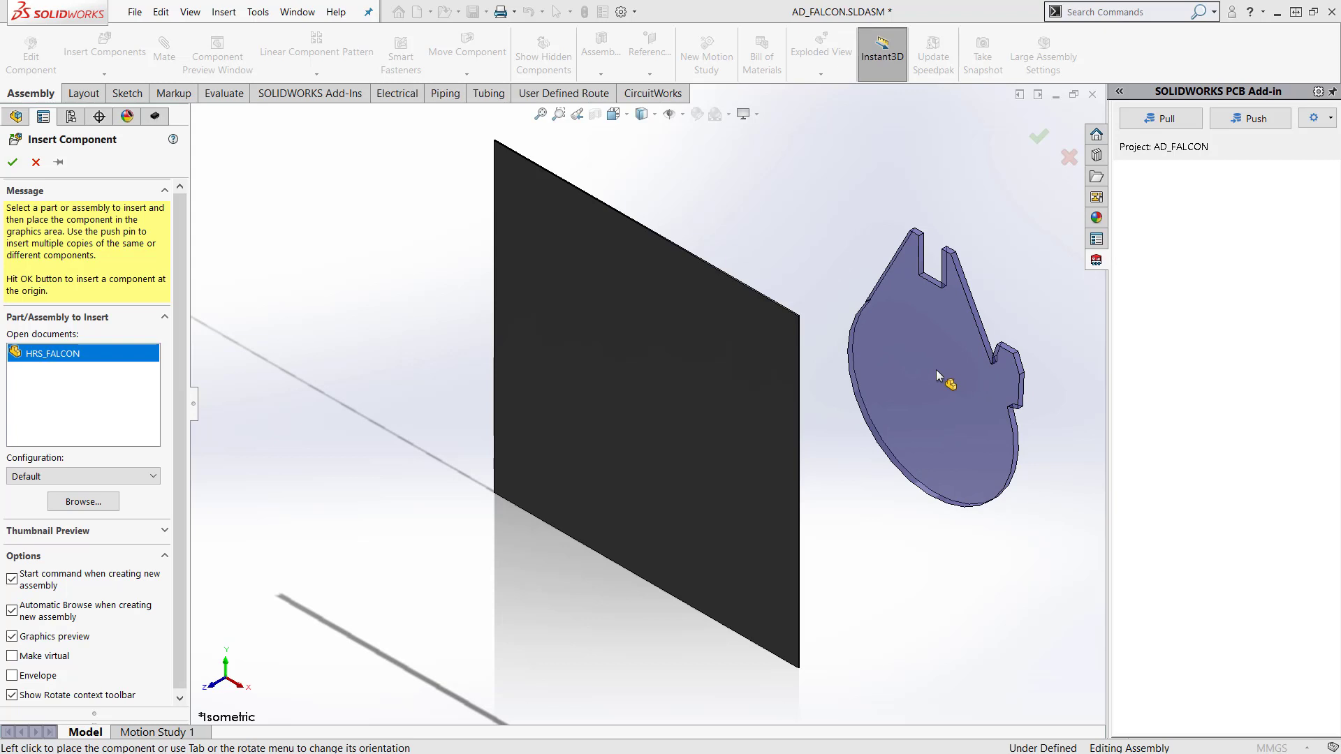
pyautogui.click(936, 371)
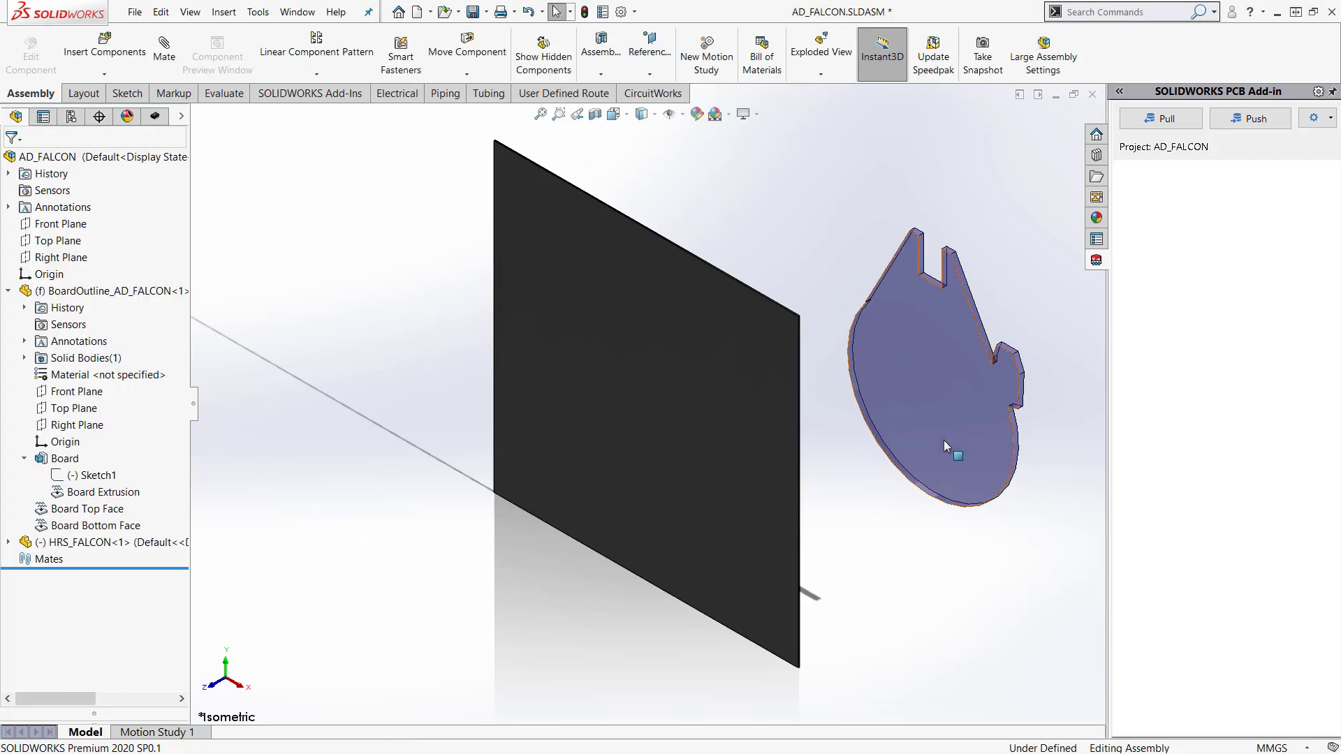
# Add a Coincident mate between the falcon board's face and the rectangular board's face
pyautogui.moveTo(948, 543); pyautogui.dragTo(922, 527, button='middle')
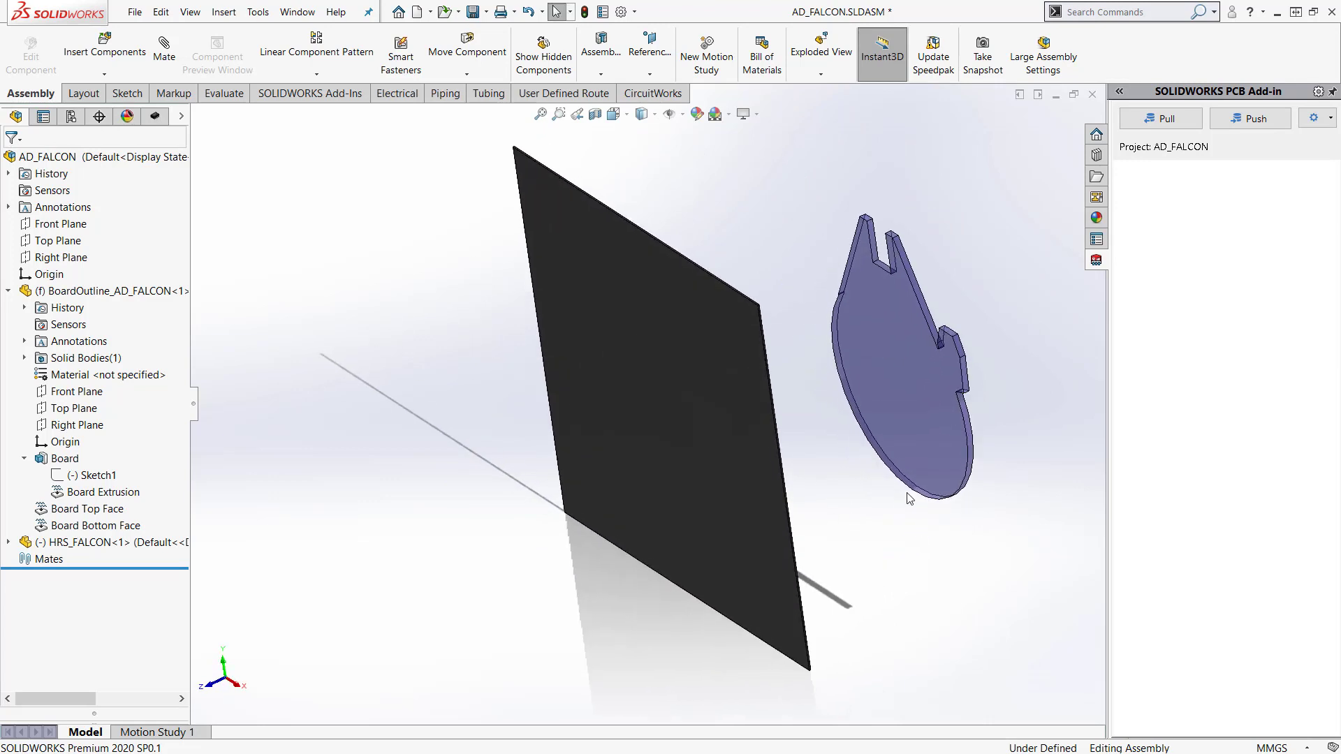
pyautogui.click(889, 386)
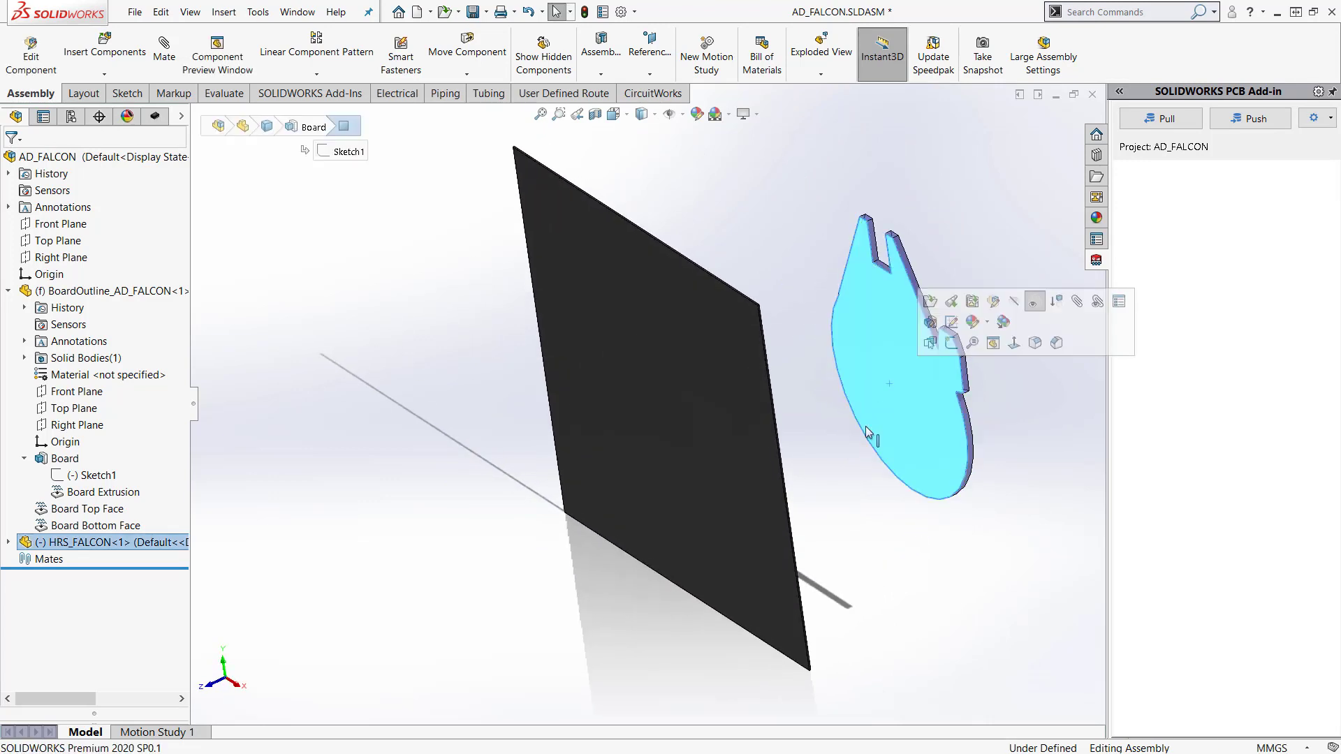
pyautogui.moveTo(857, 536); pyautogui.dragTo(771, 567, button='middle')
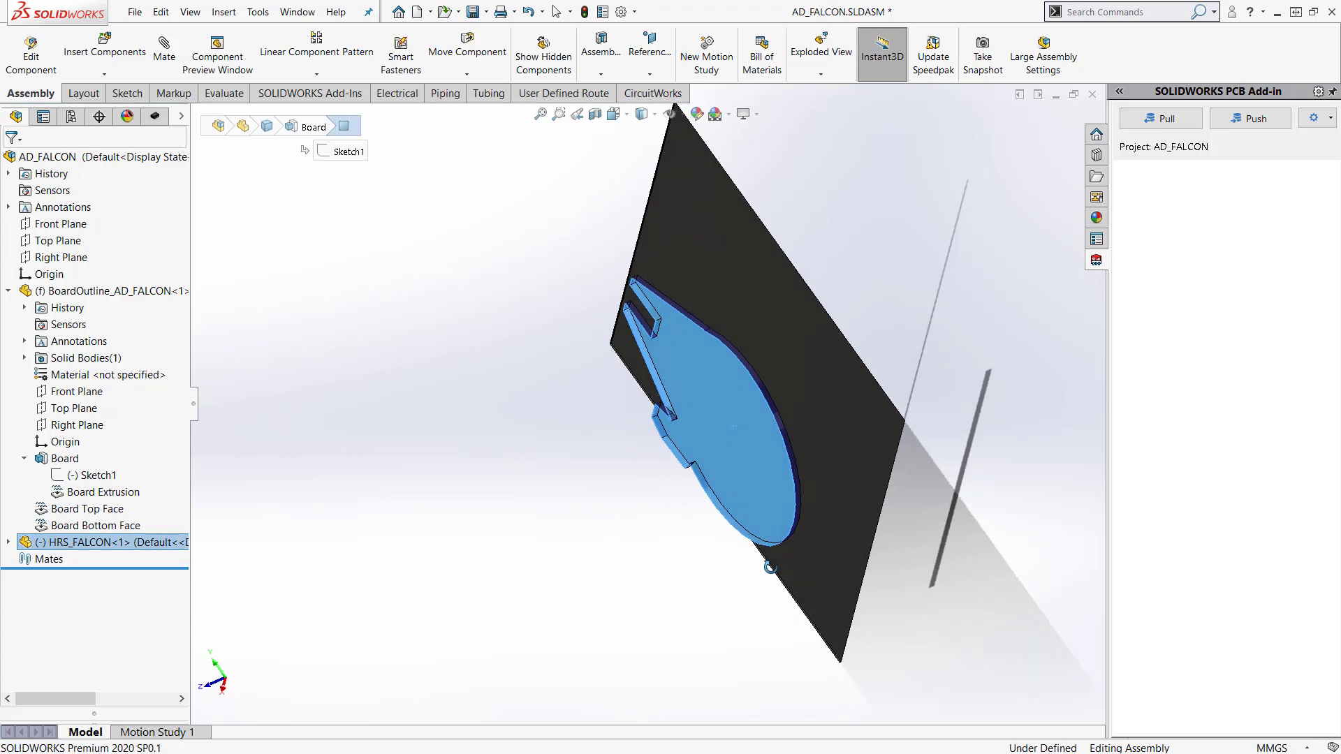
pyautogui.click(785, 339)
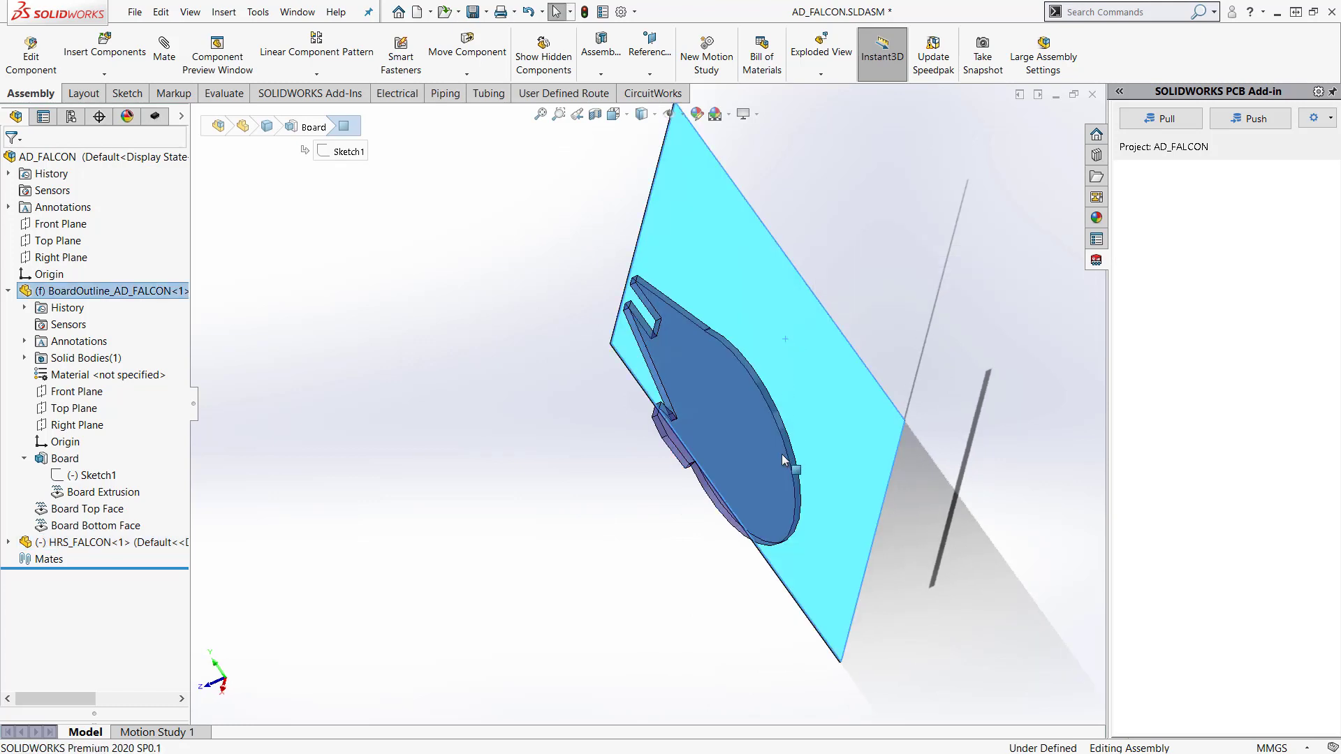
pyautogui.moveTo(654, 619); pyautogui.dragTo(699, 518, button='middle')
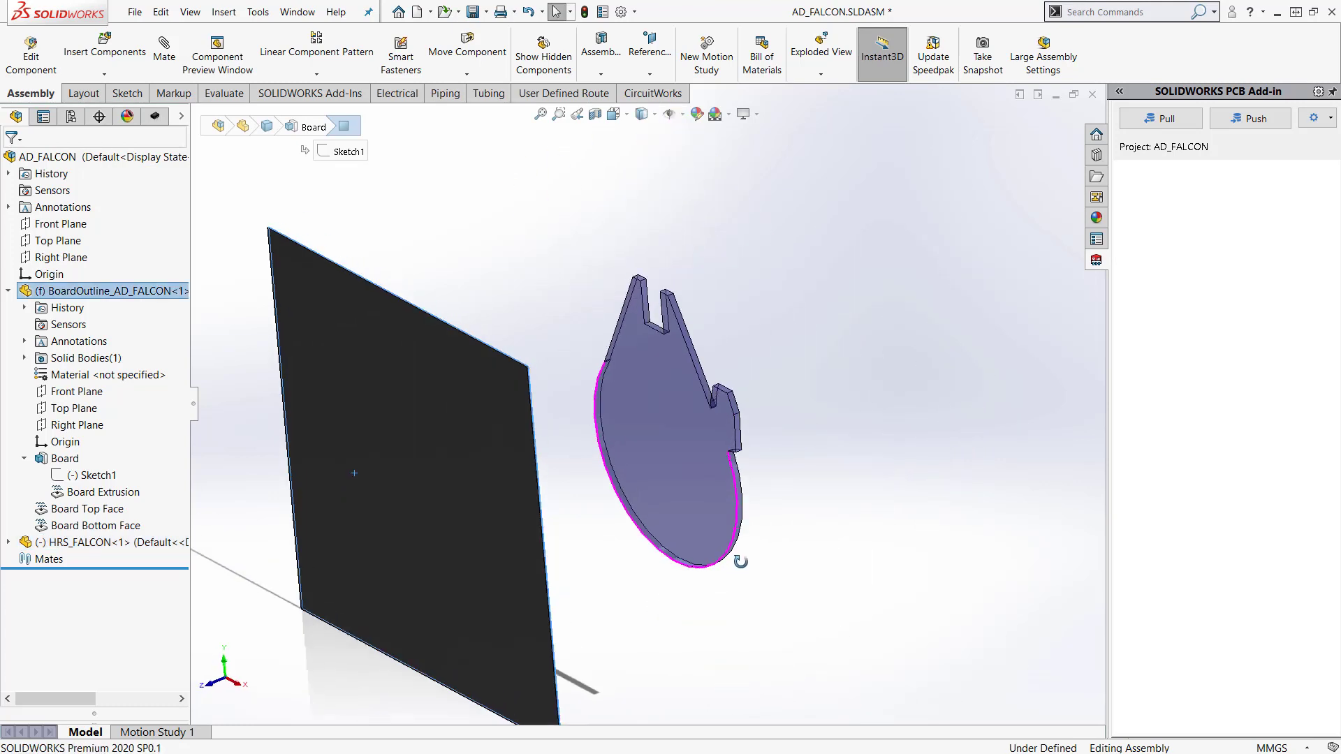
pyautogui.keyDown('ctrl'); pyautogui.click(659, 480); pyautogui.keyUp('ctrl')
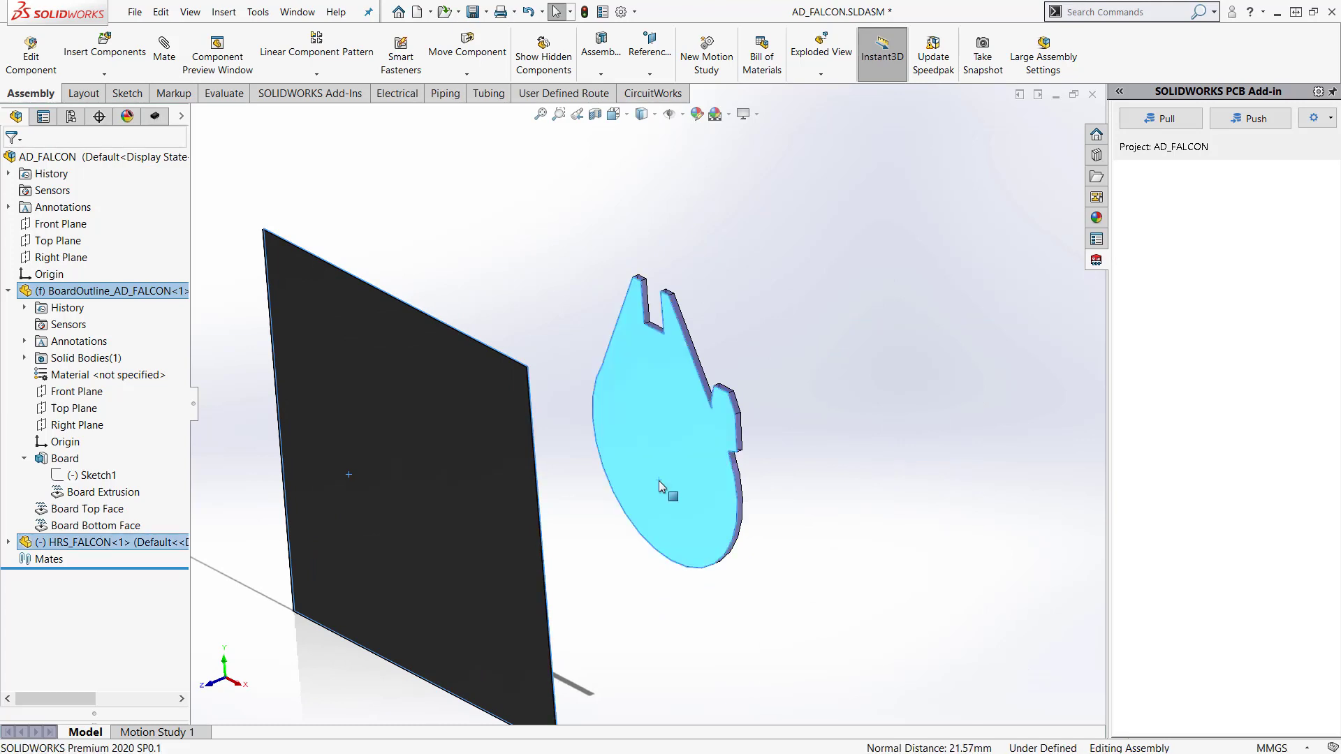
pyautogui.click(702, 471)
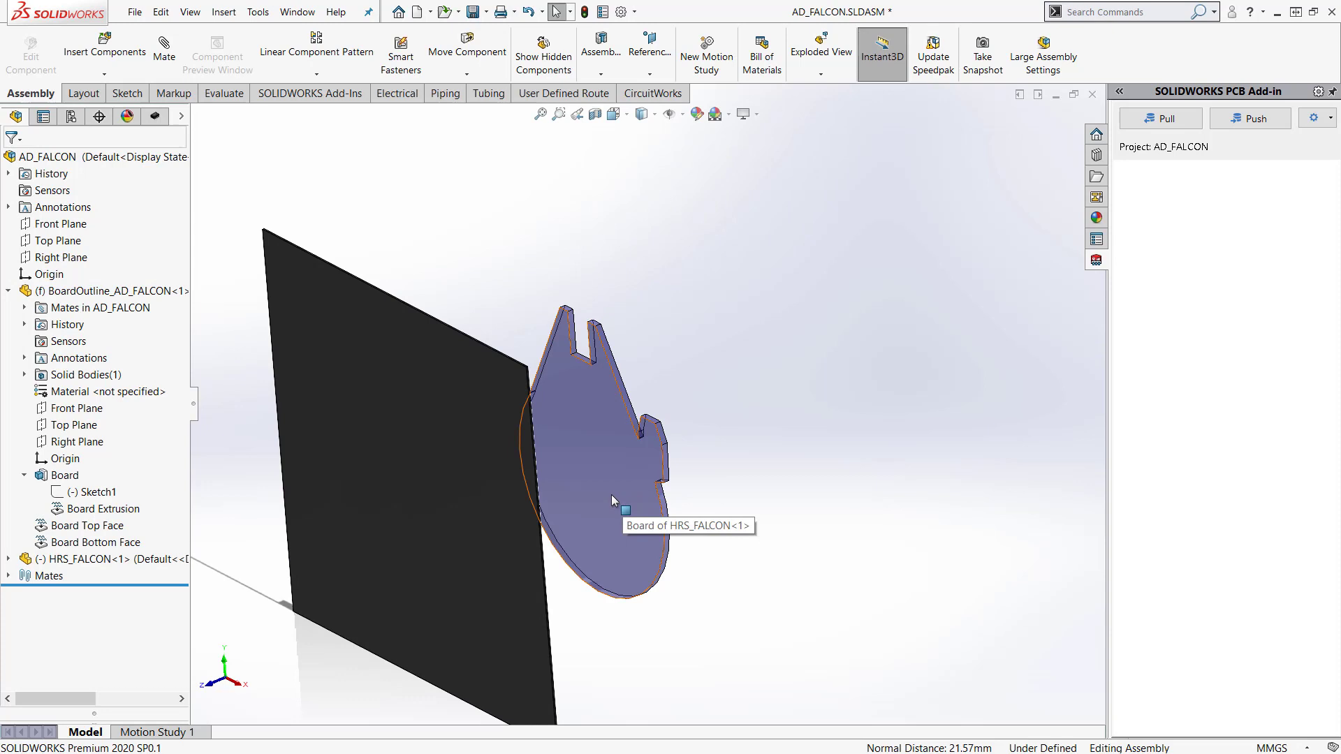
# Slide the falcon board onto the rectangular board and return to isometric view
pyautogui.moveTo(610, 495); pyautogui.dragTo(454, 464, button='middle')
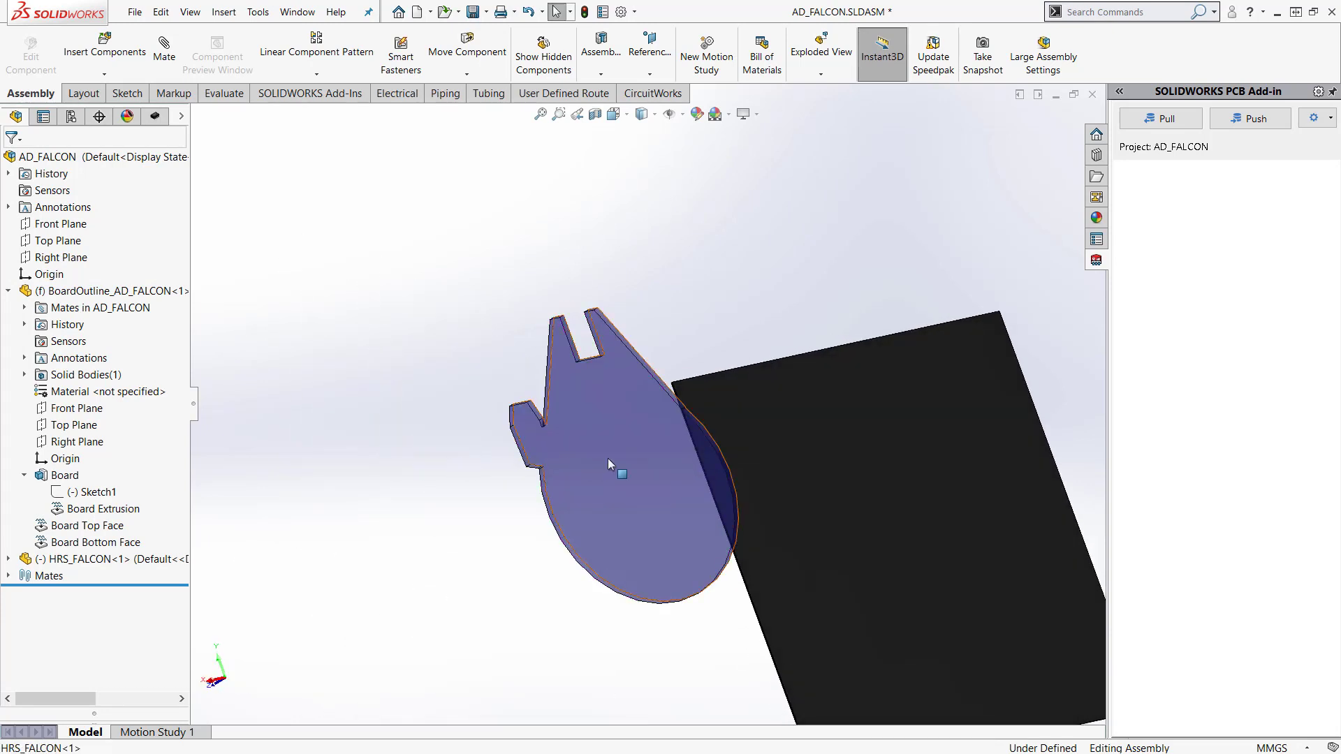
pyautogui.click(653, 474)
pyautogui.moveTo(653, 475); pyautogui.dragTo(839, 542, button='middle')
pyautogui.moveTo(840, 538); pyautogui.dragTo(937, 544)
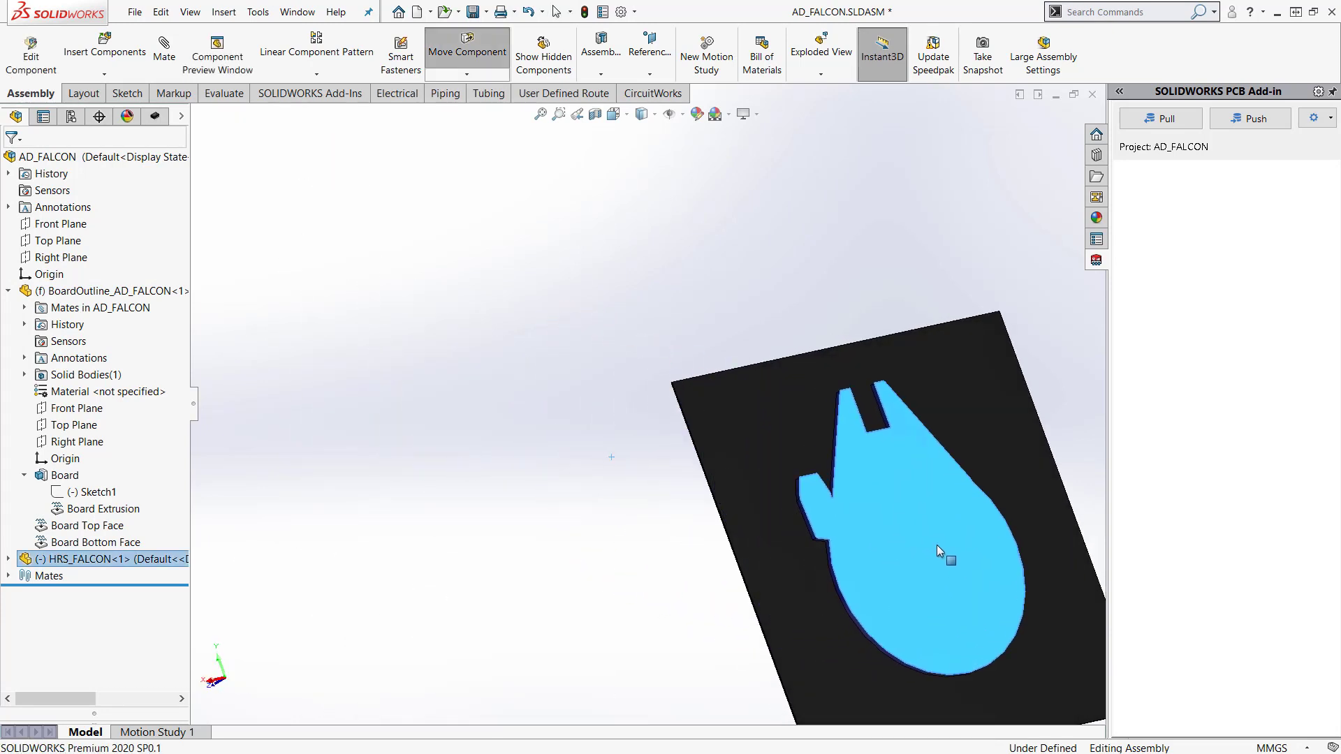
pyautogui.press('z')
pyautogui.scroll(-3, 910, 468)
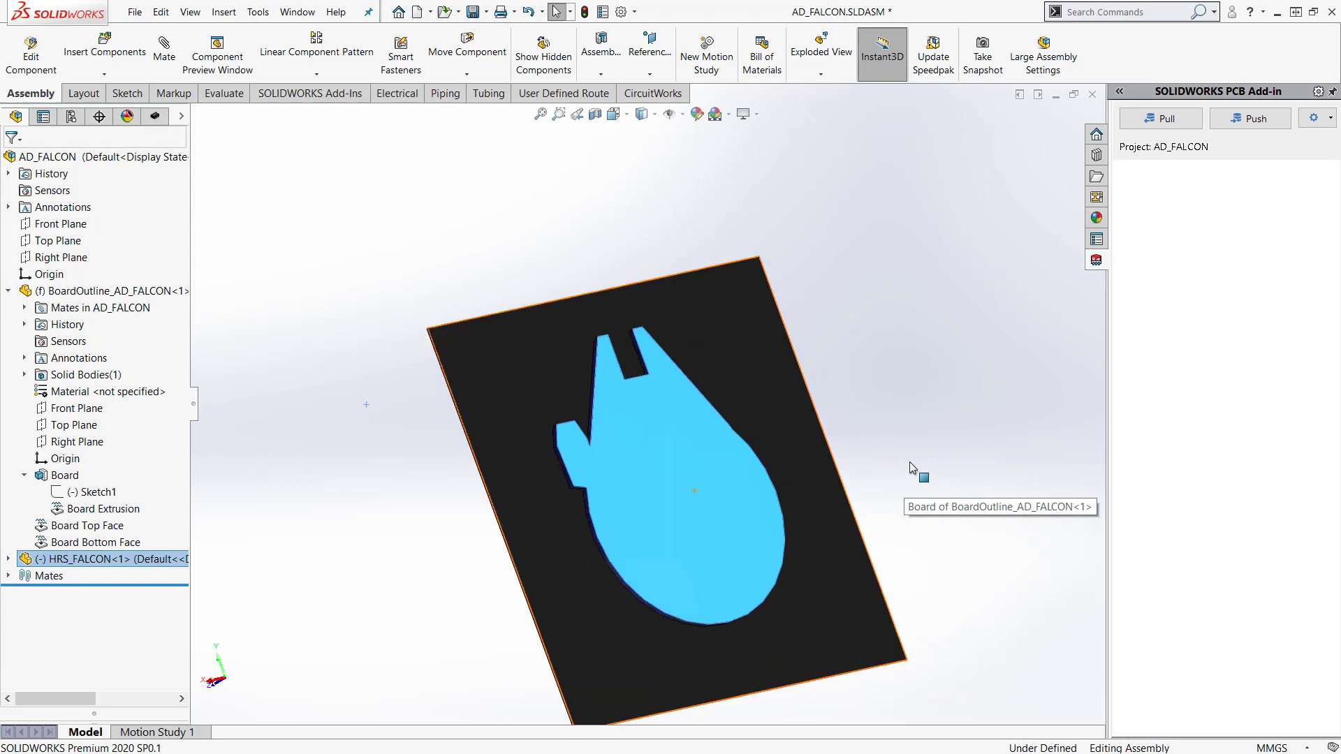
pyautogui.hotkey('ctrl', '7')
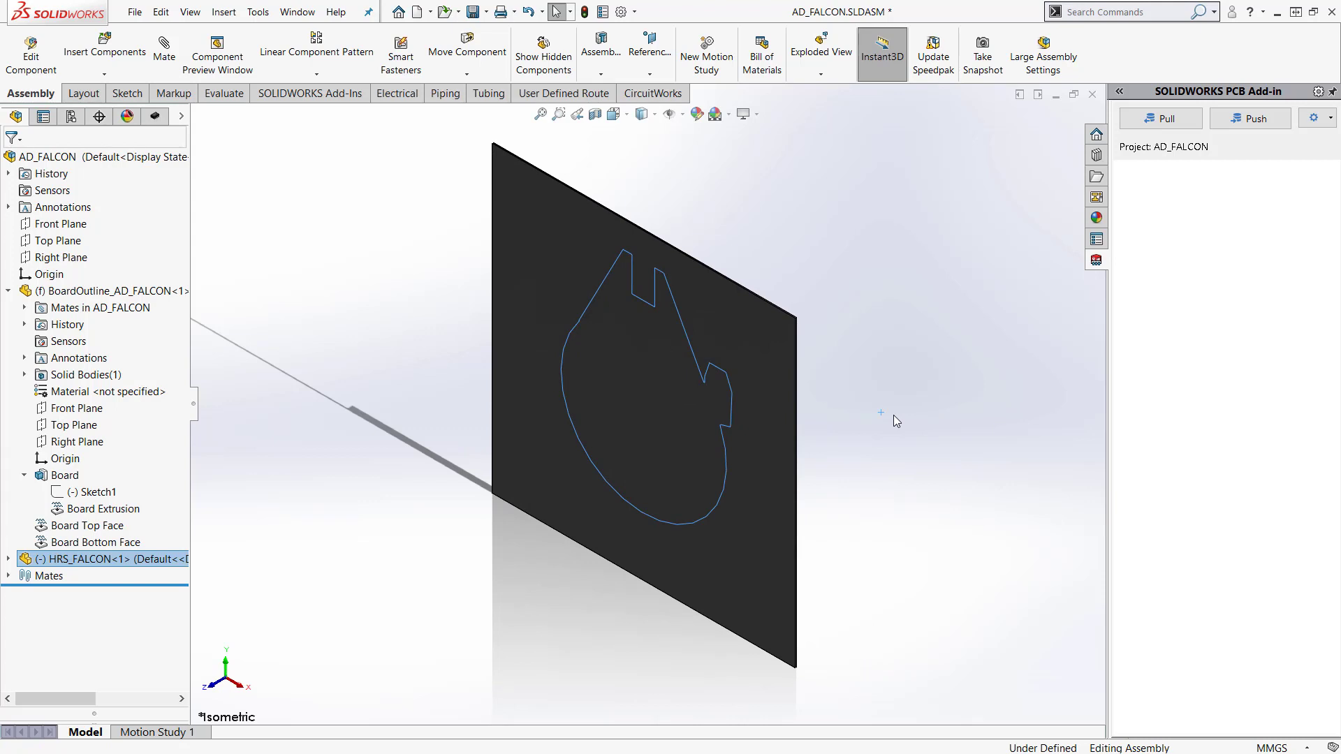
pyautogui.scroll(-1, 894, 415)
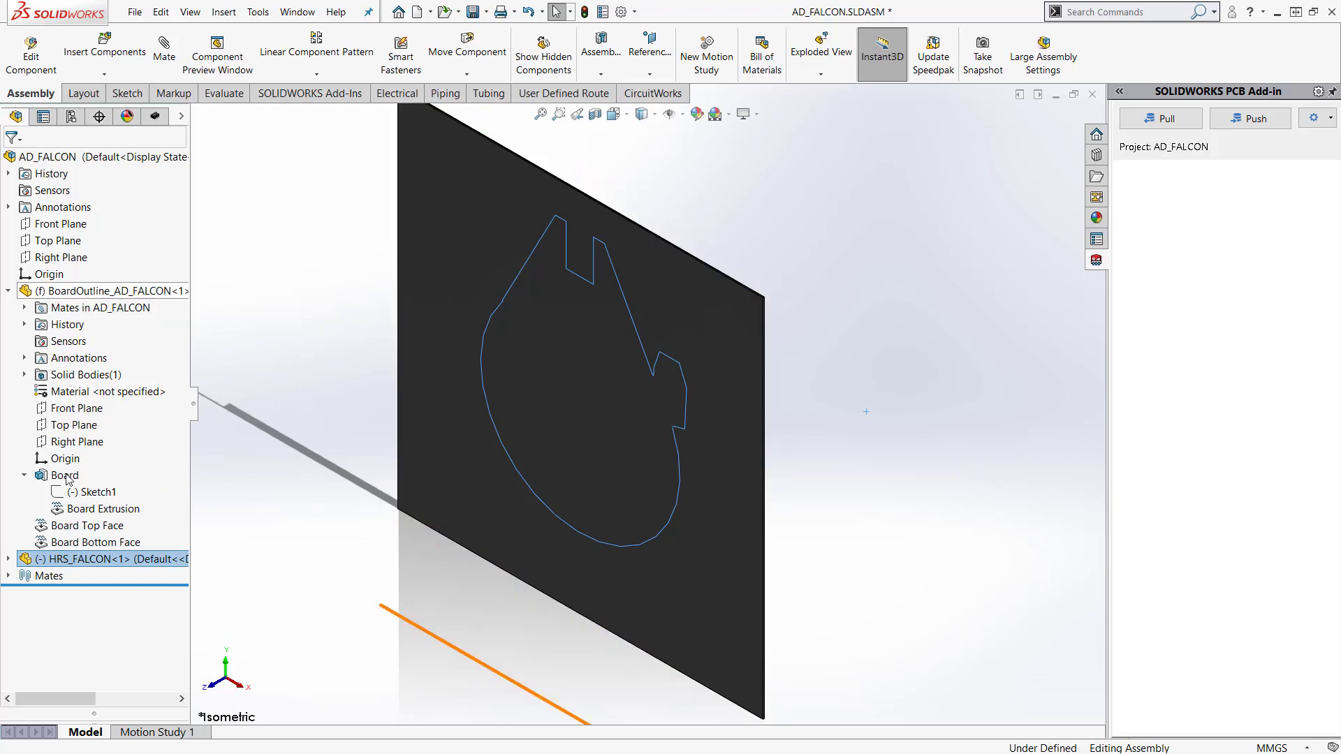
# Edit the board outline's Sketch1 in Front view and box-select its four rectangle lines for removal
pyautogui.click(94, 492)
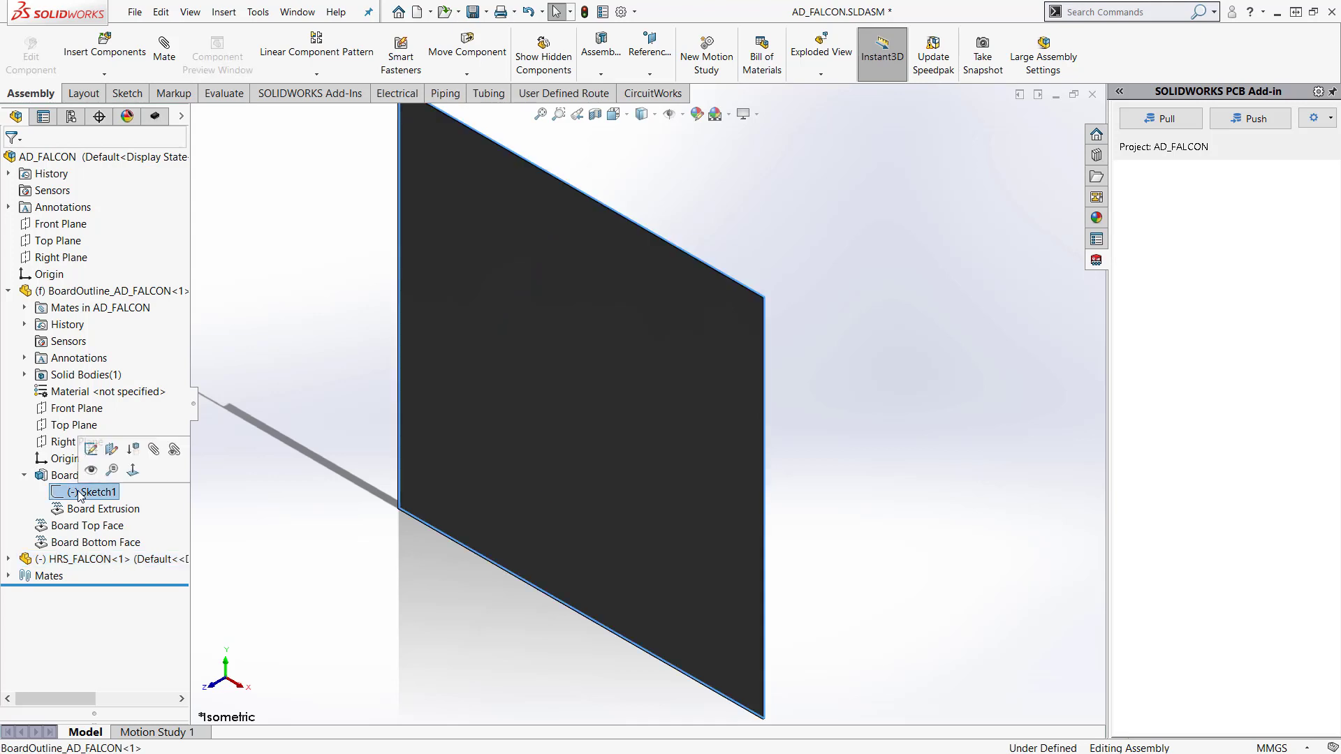
pyautogui.click(90, 451)
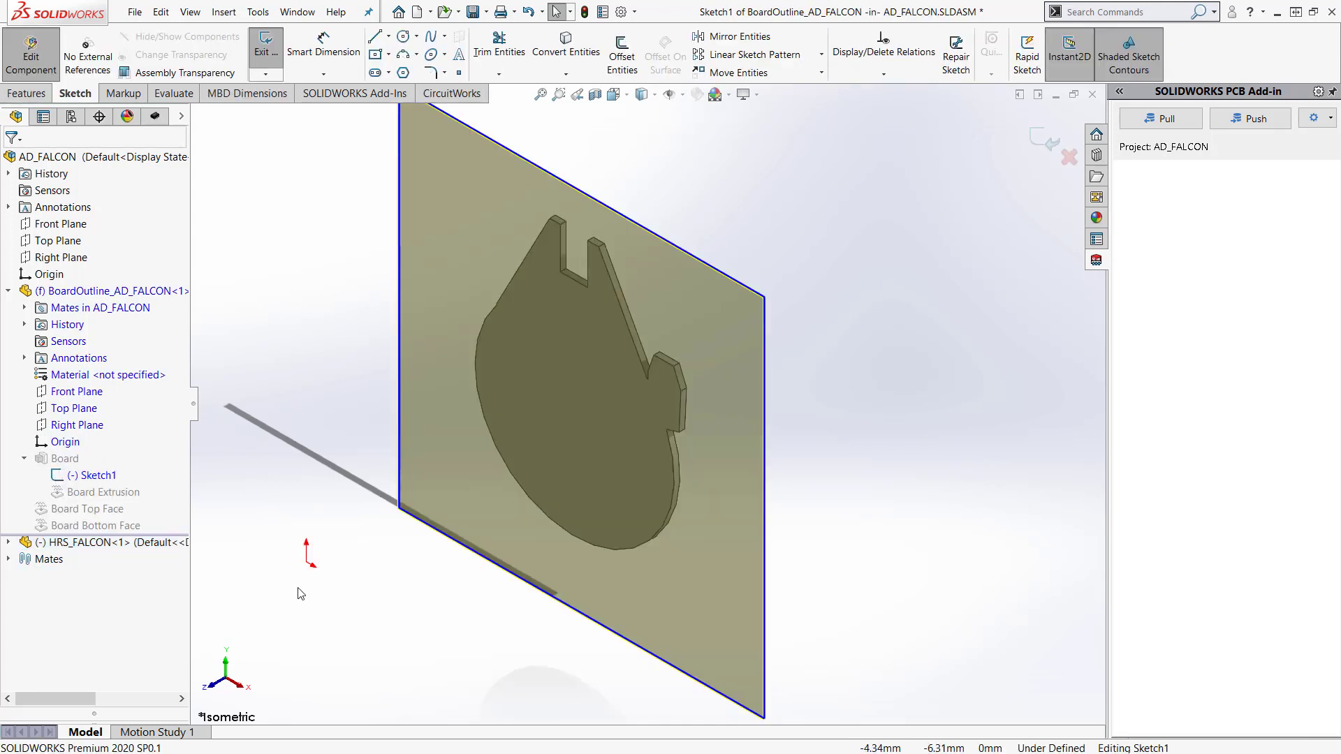
pyautogui.hotkey('ctrl', '1')
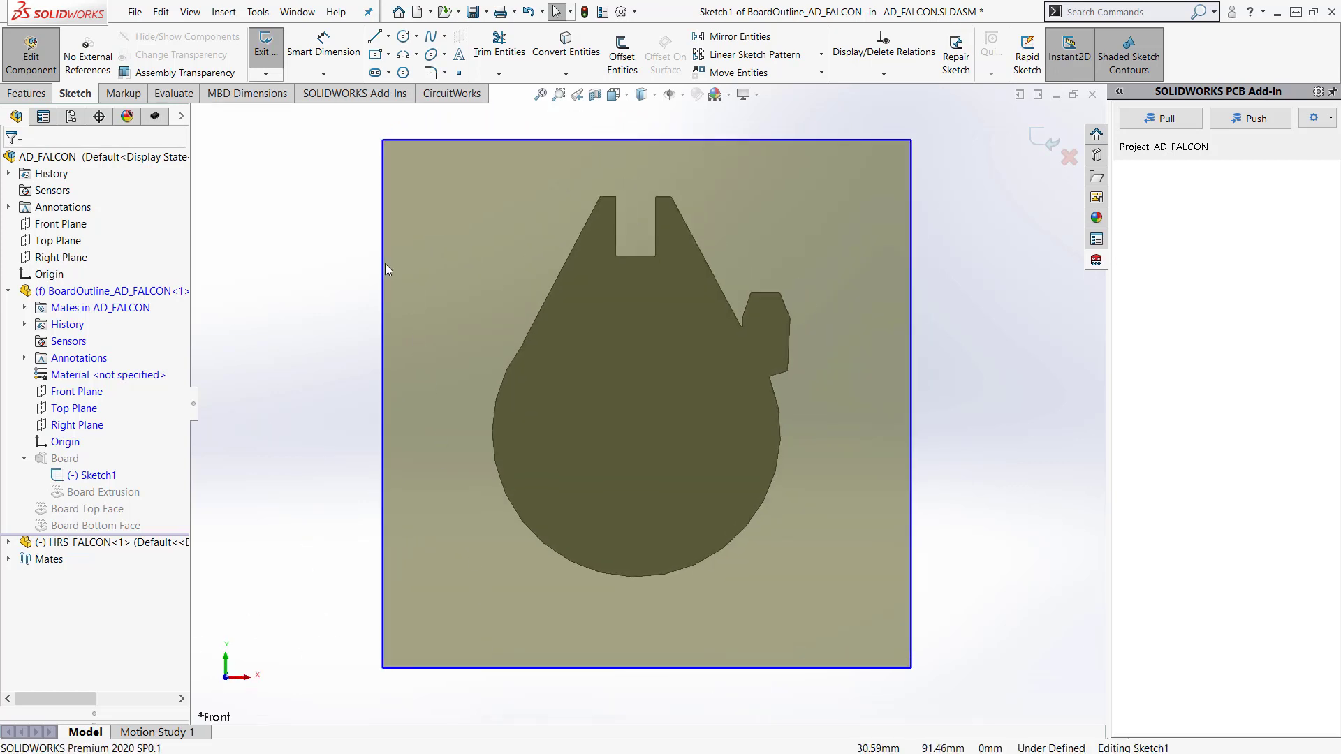
pyautogui.moveTo(350, 117)
pyautogui.mouseDown()
pyautogui.moveTo(572, 291)
pyautogui.moveTo(953, 671)
pyautogui.moveTo(967, 706)
pyautogui.mouseUp()
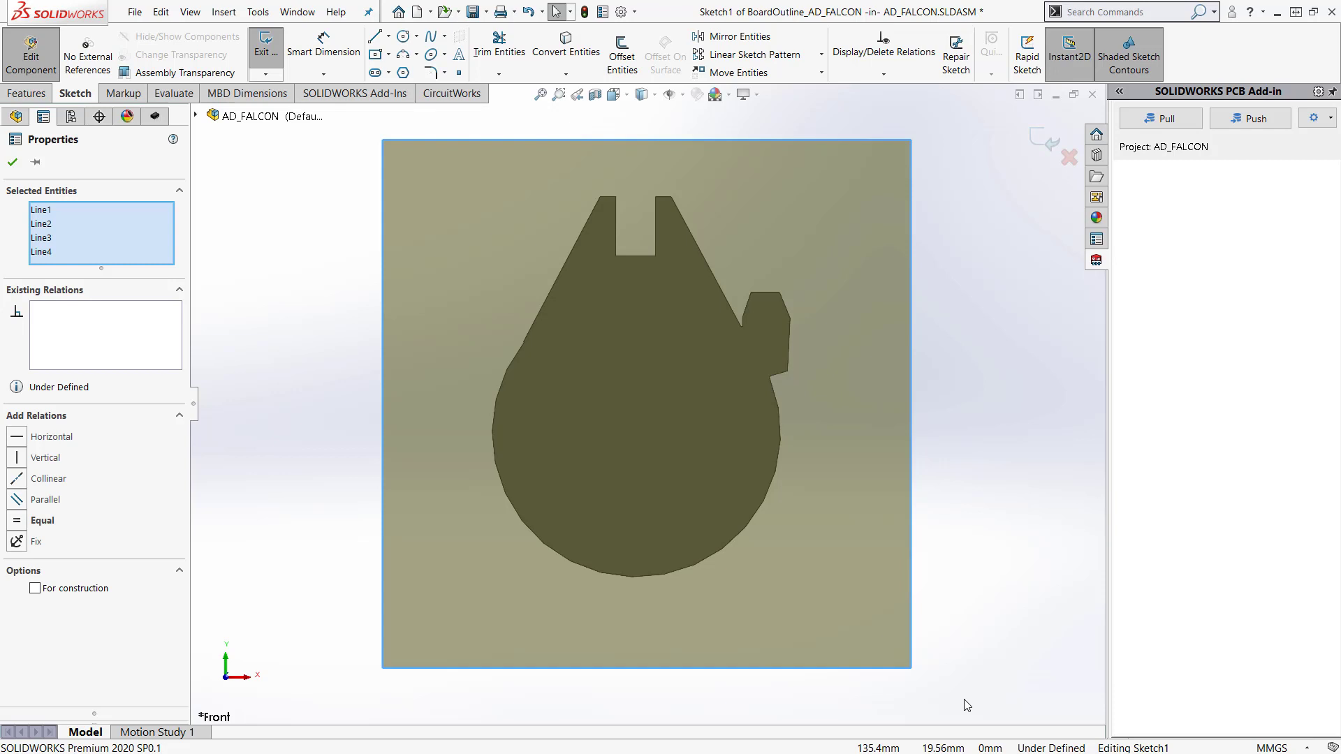
pyautogui.press('Escape')
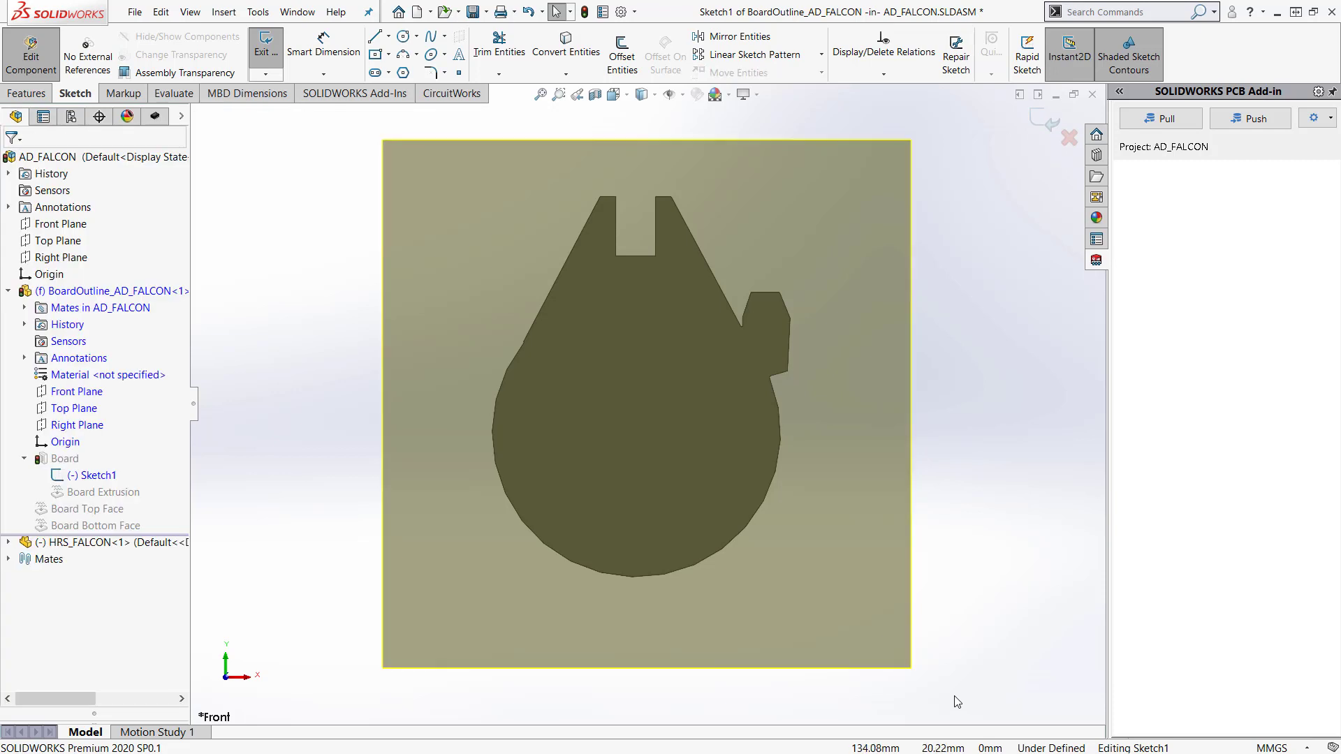
# Convert the HRS_FALCON Board Sketch1 profile into the board sketch and exit the sketch
pyautogui.click(8, 542)
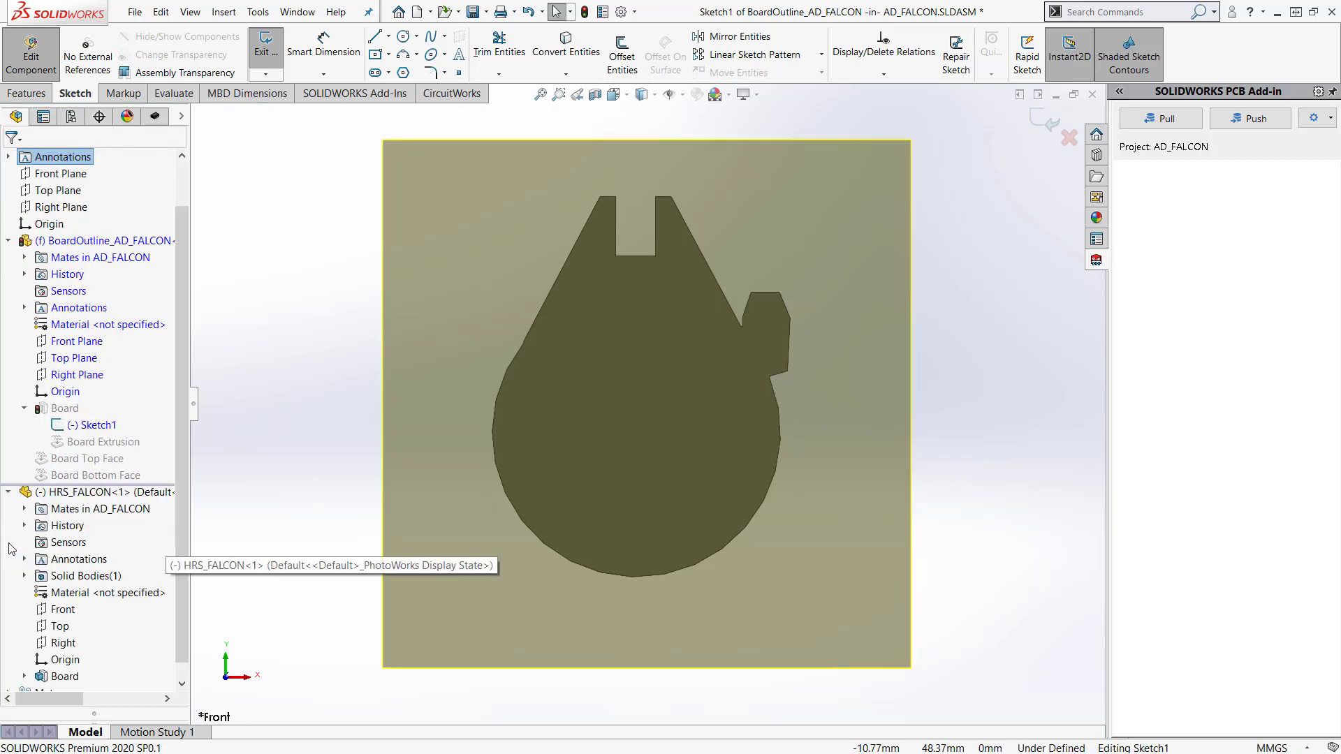
pyautogui.click(26, 676)
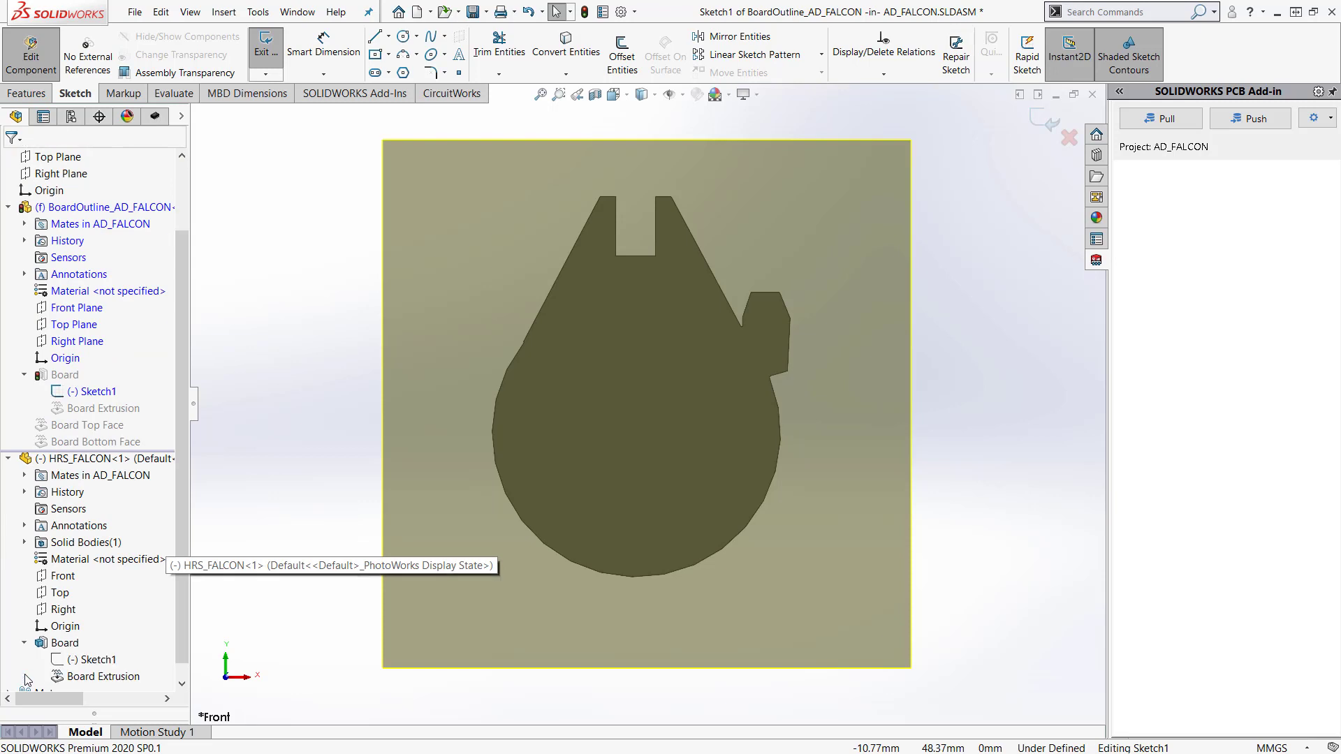
pyautogui.click(78, 666)
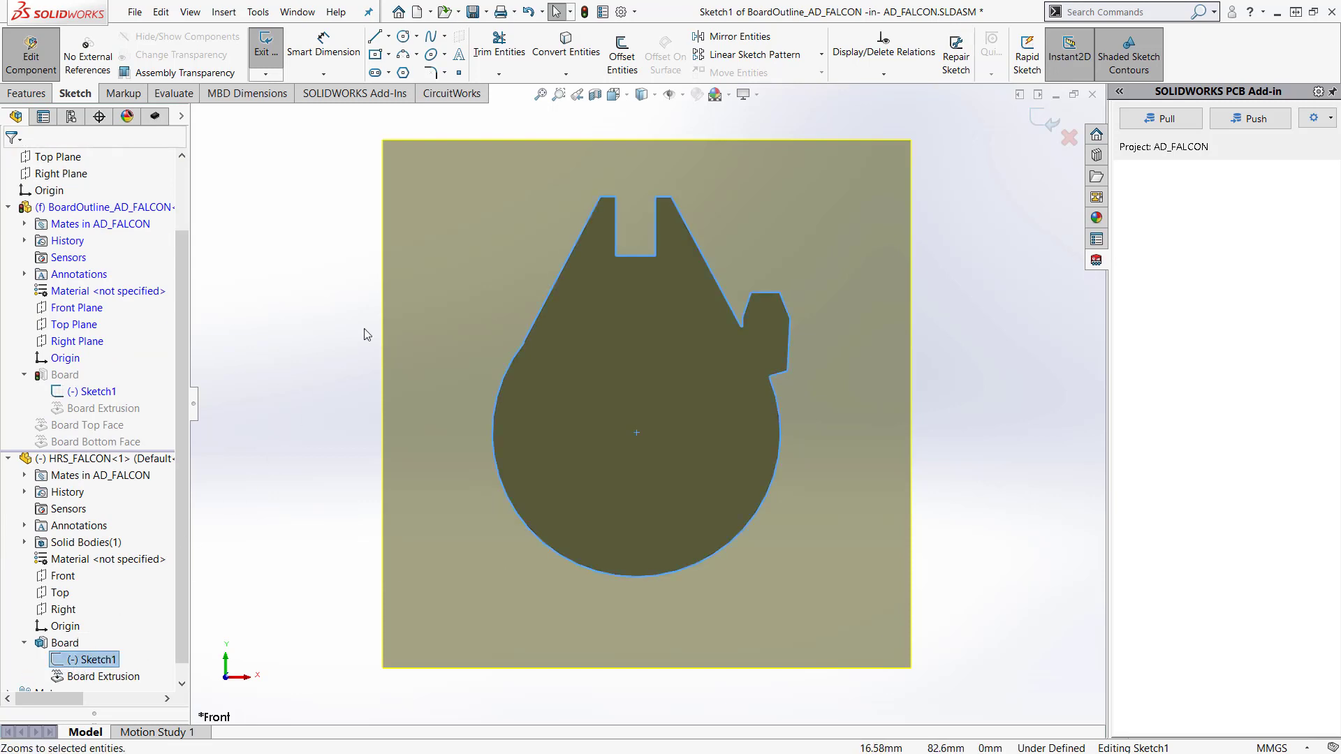
pyautogui.click(566, 56)
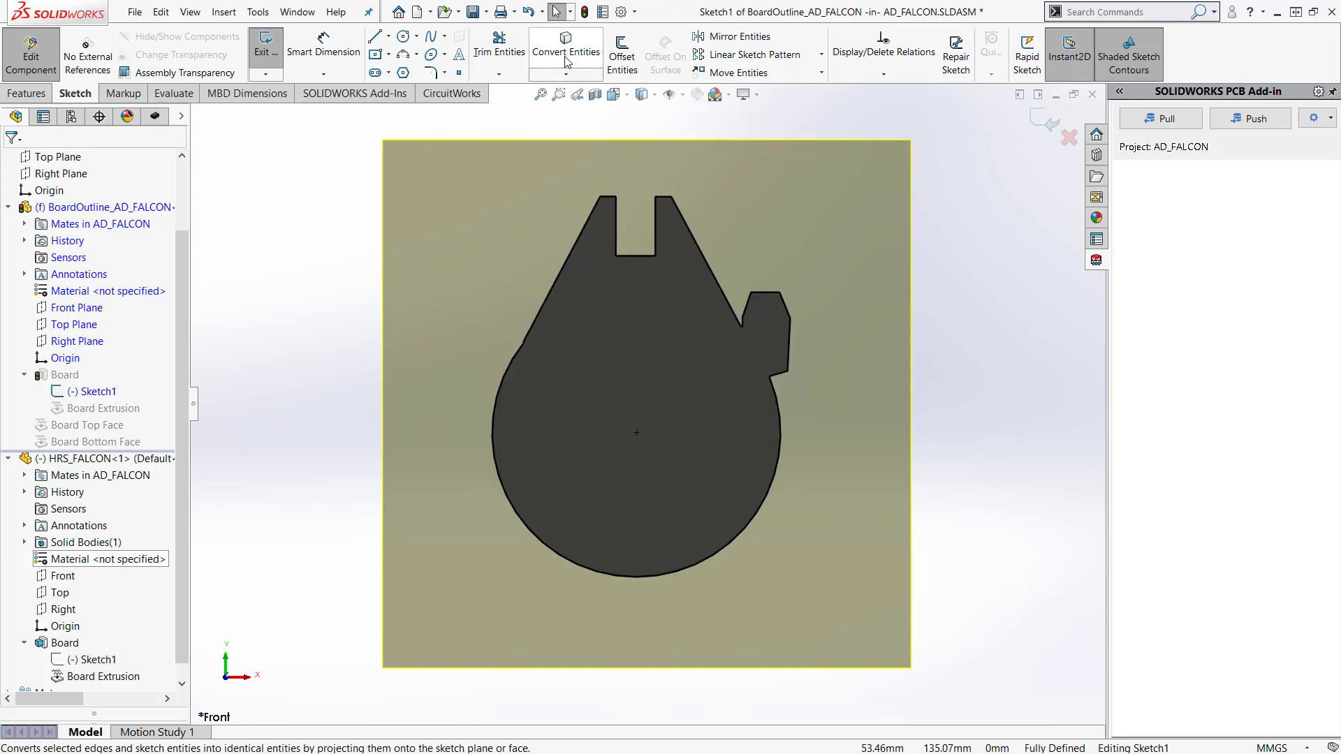
pyautogui.click(1043, 125)
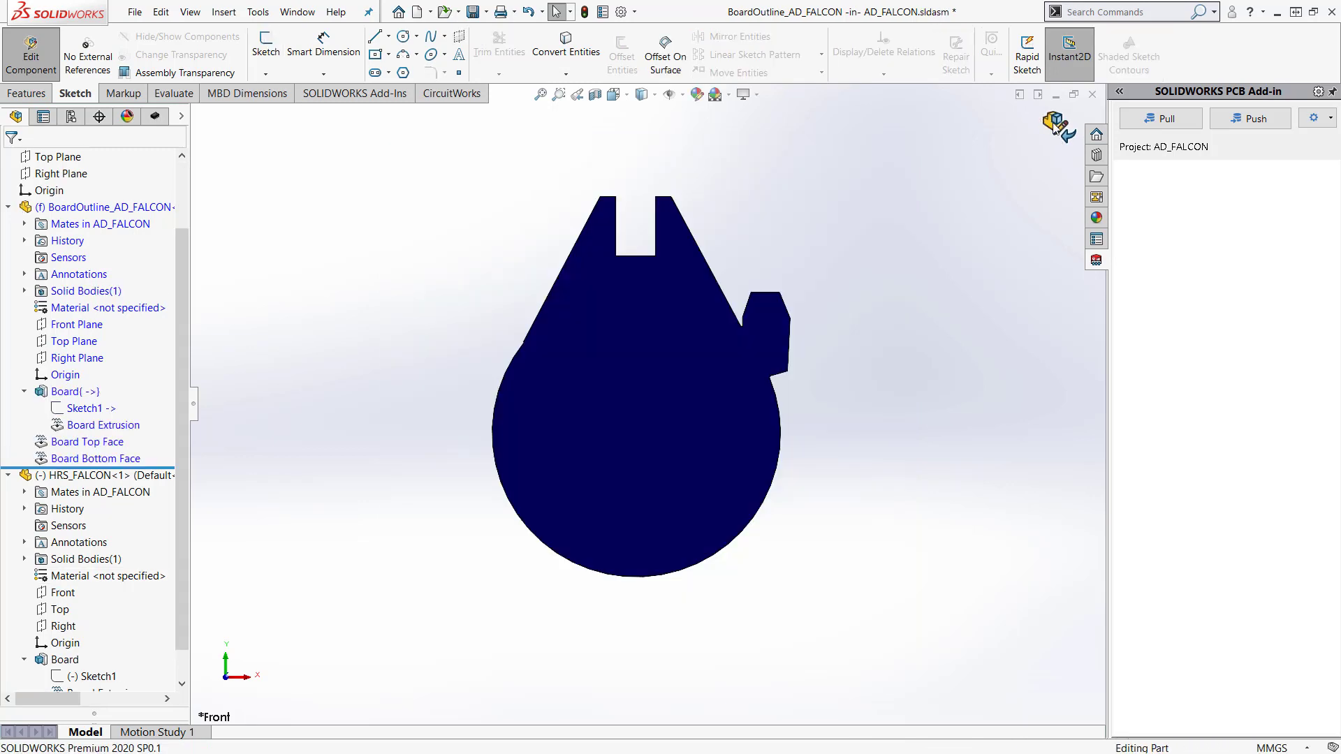
# Return to the assembly and orbit to show the falcon board's thickness at a tilted angle
pyautogui.click(1054, 126)
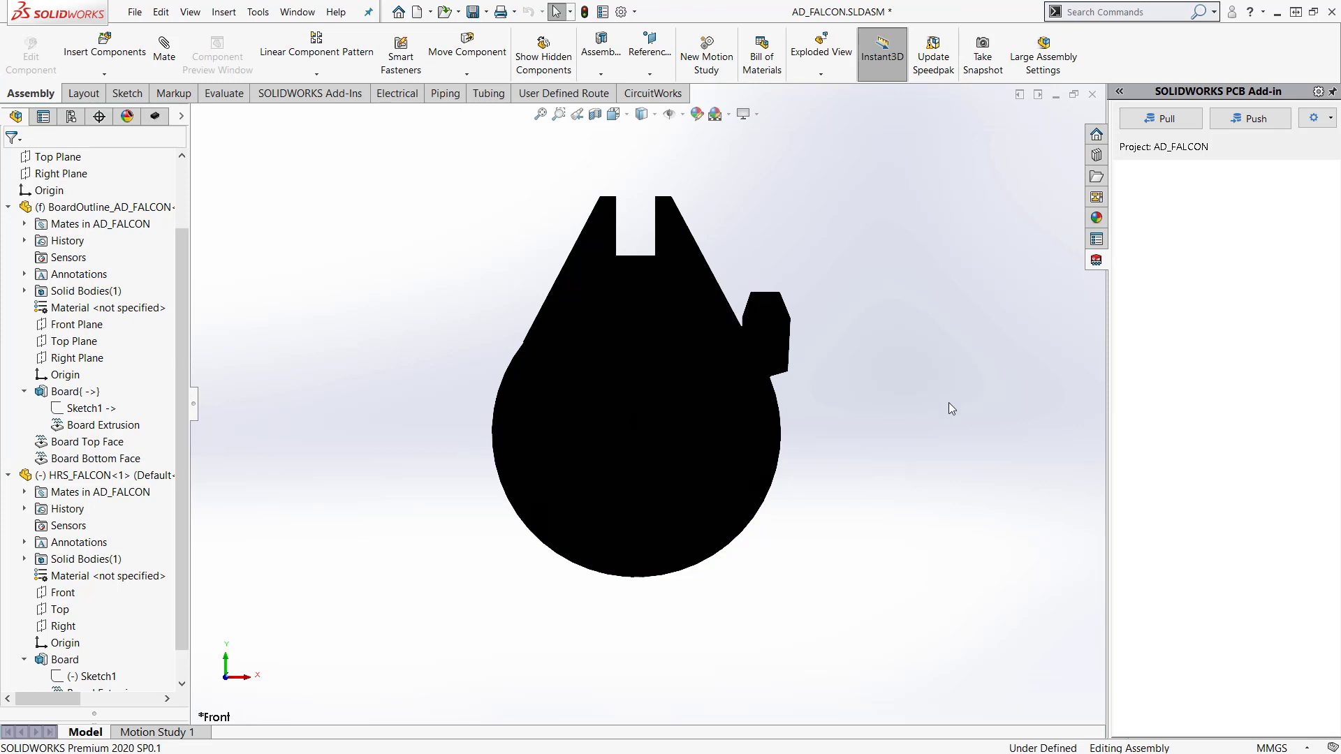
pyautogui.moveTo(883, 463); pyautogui.dragTo(843, 493, button='middle')
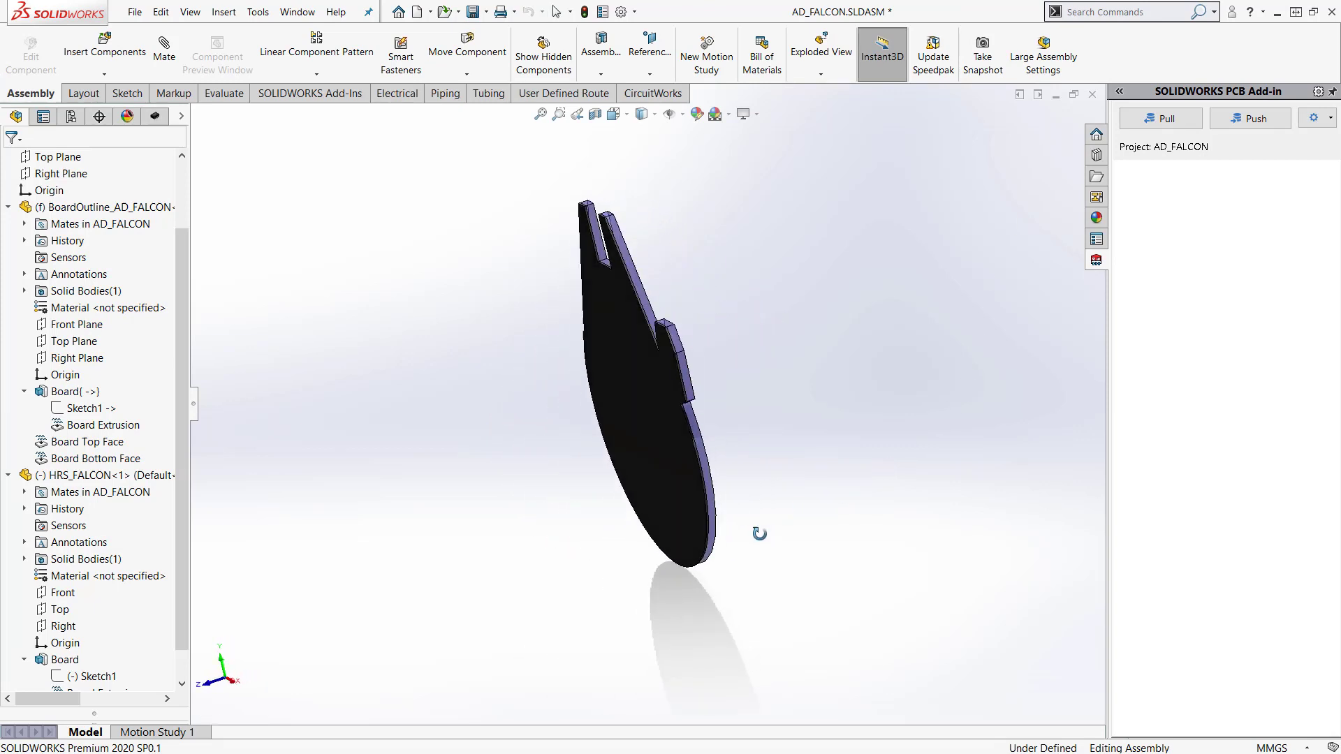
pyautogui.moveTo(759, 533); pyautogui.dragTo(886, 524, button='middle')
pyautogui.moveTo(886, 524); pyautogui.dragTo(986, 447, button='right')
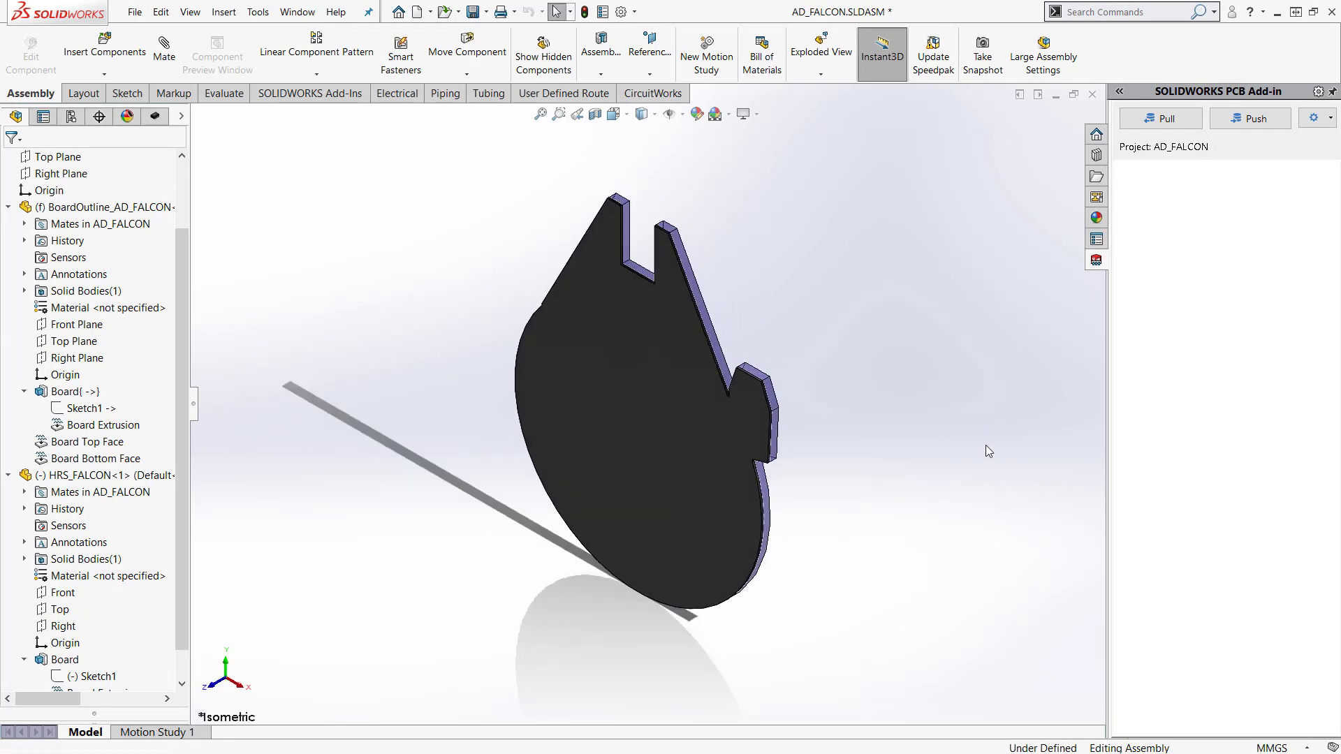
# Push the AD_FALCON design to the PCB side with the comment 'push to AD'
pyautogui.click(1234, 120)
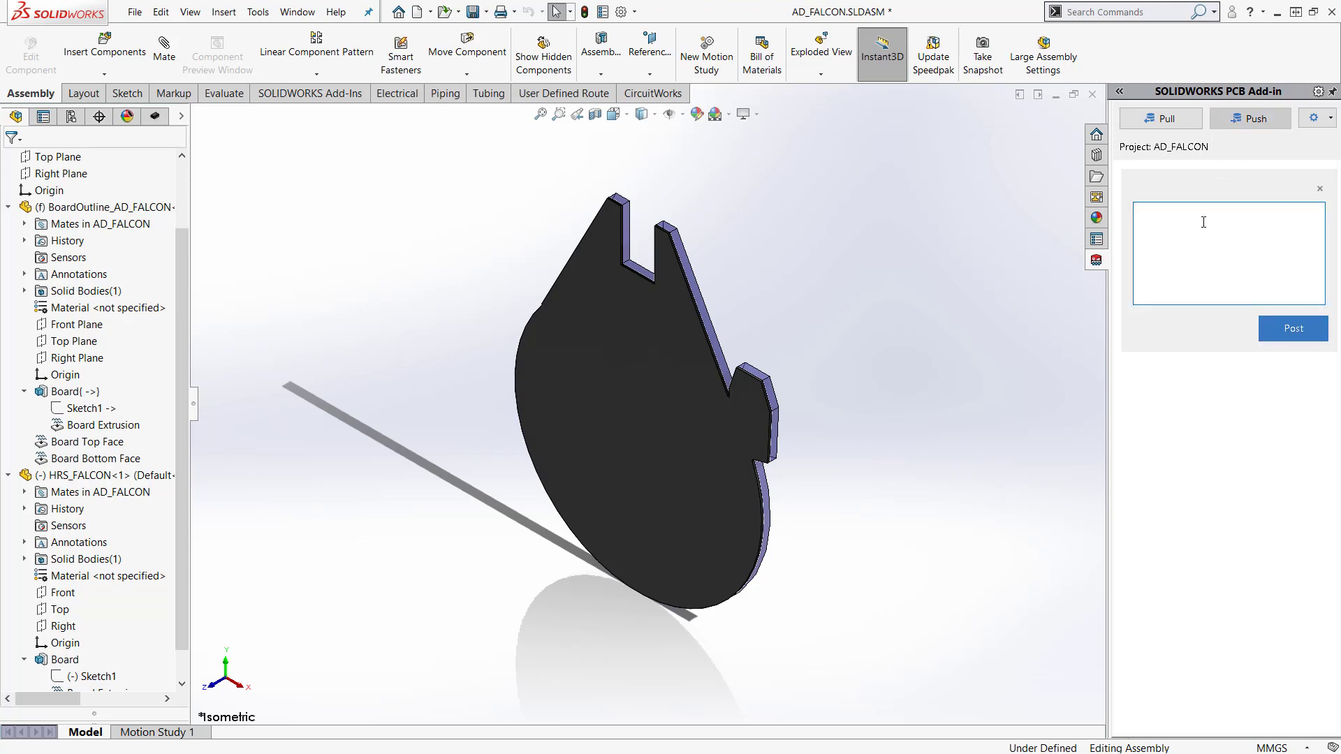
pyautogui.write('push to AD')
pyautogui.click(1291, 338)
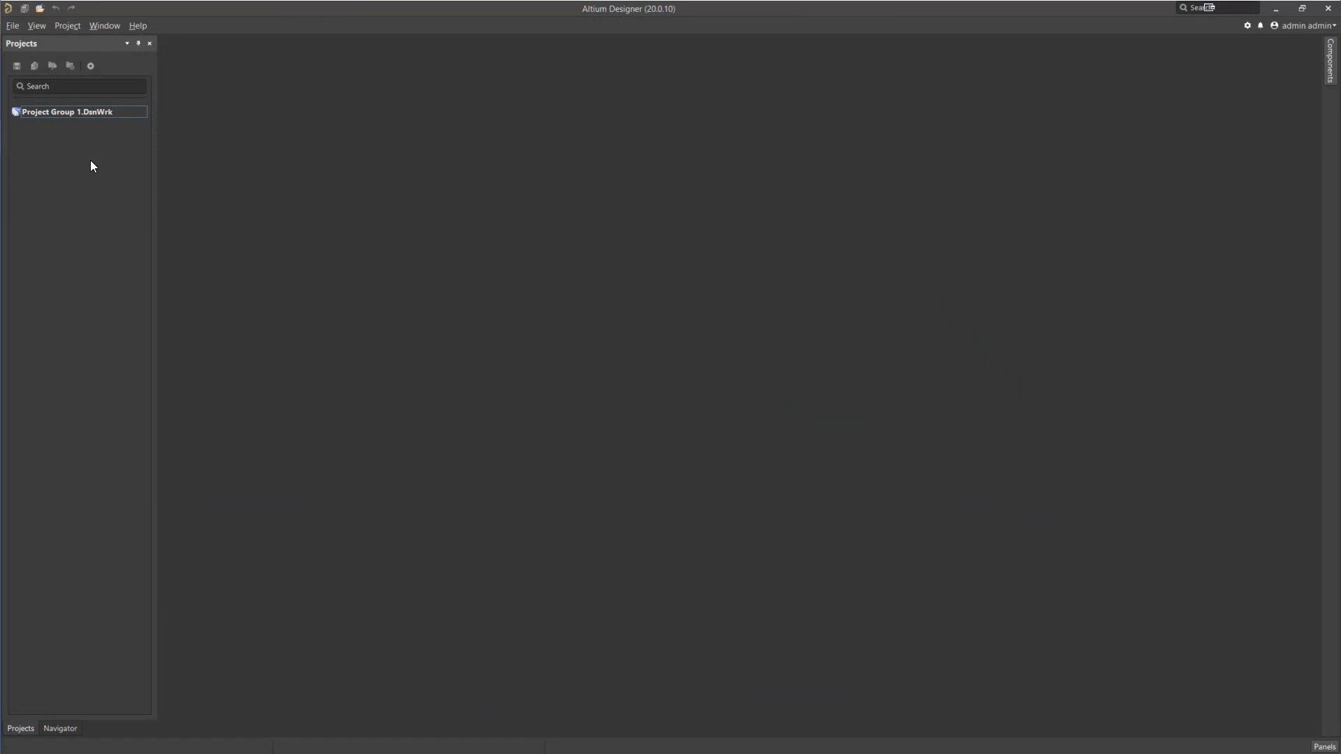
# Open the AD_FALCON project from the Altium Vault in Altium Designer
pyautogui.click(12, 26)
pyautogui.click(20, 77)
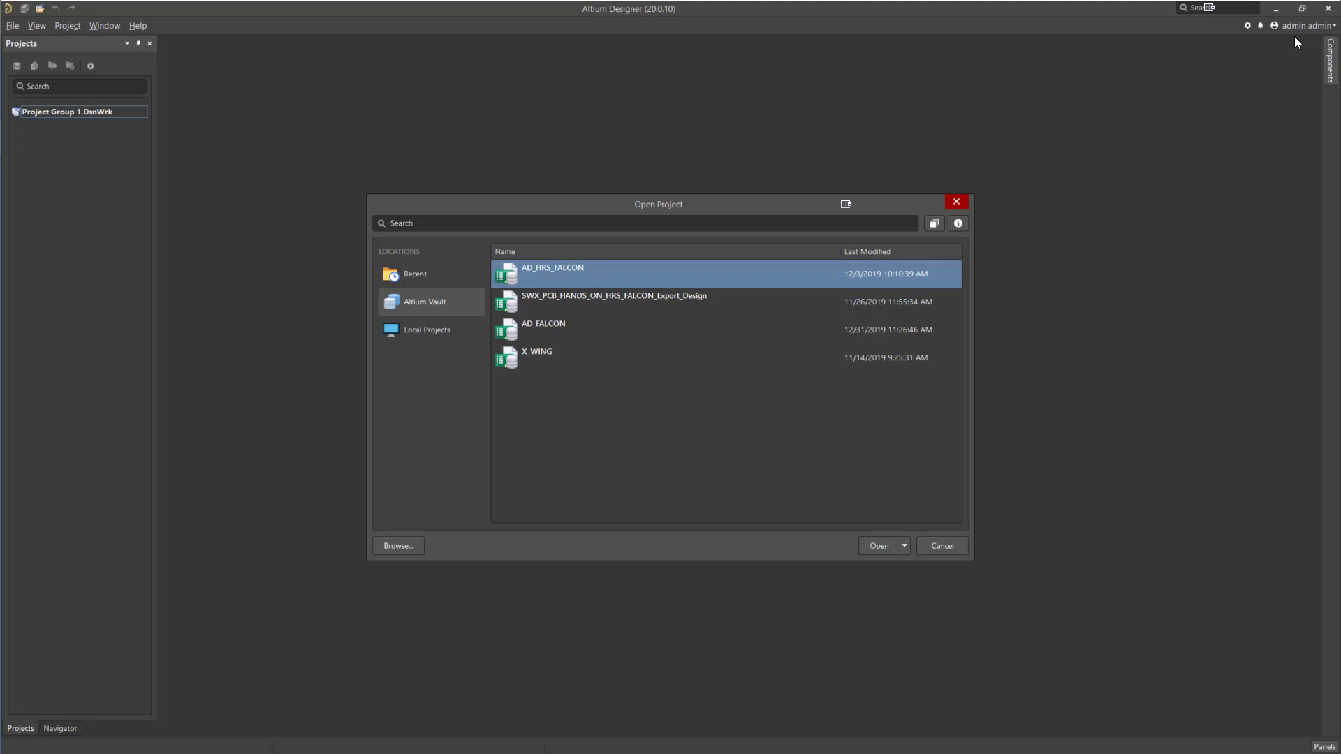
pyautogui.click(444, 307)
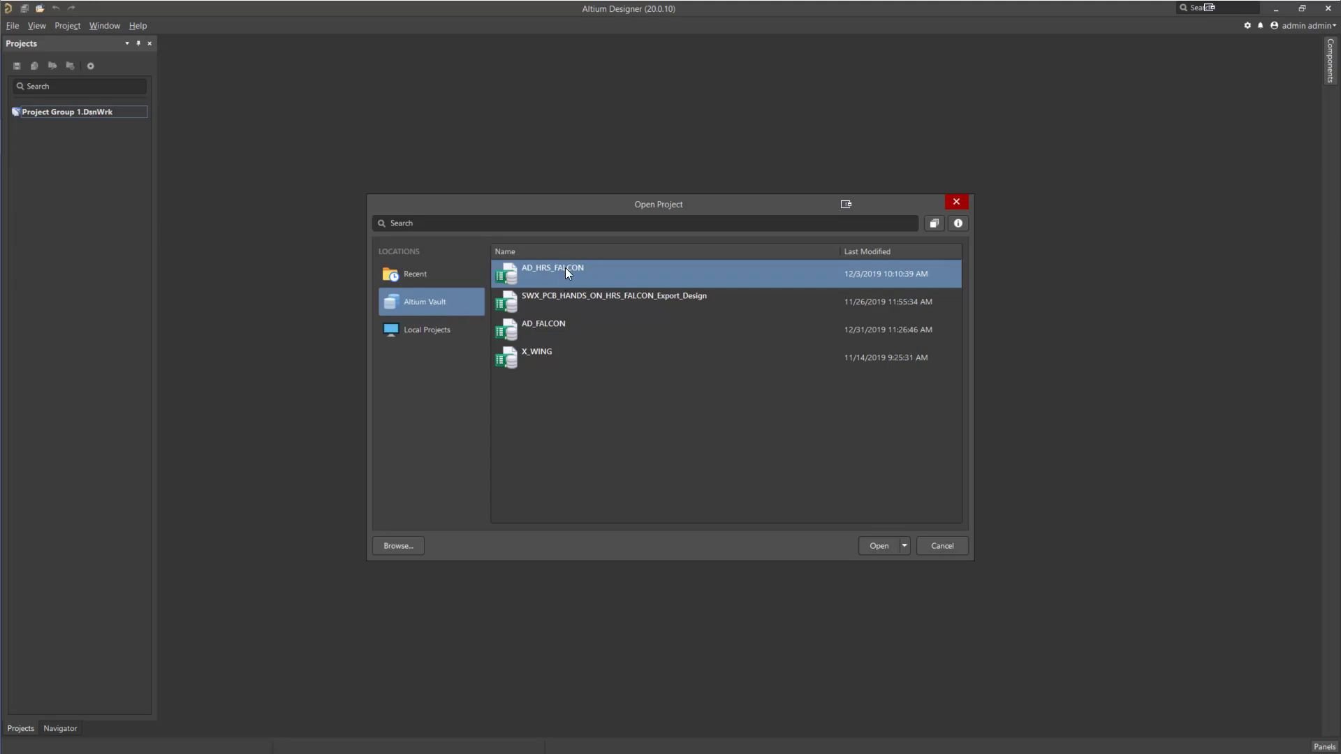
pyautogui.click(573, 328)
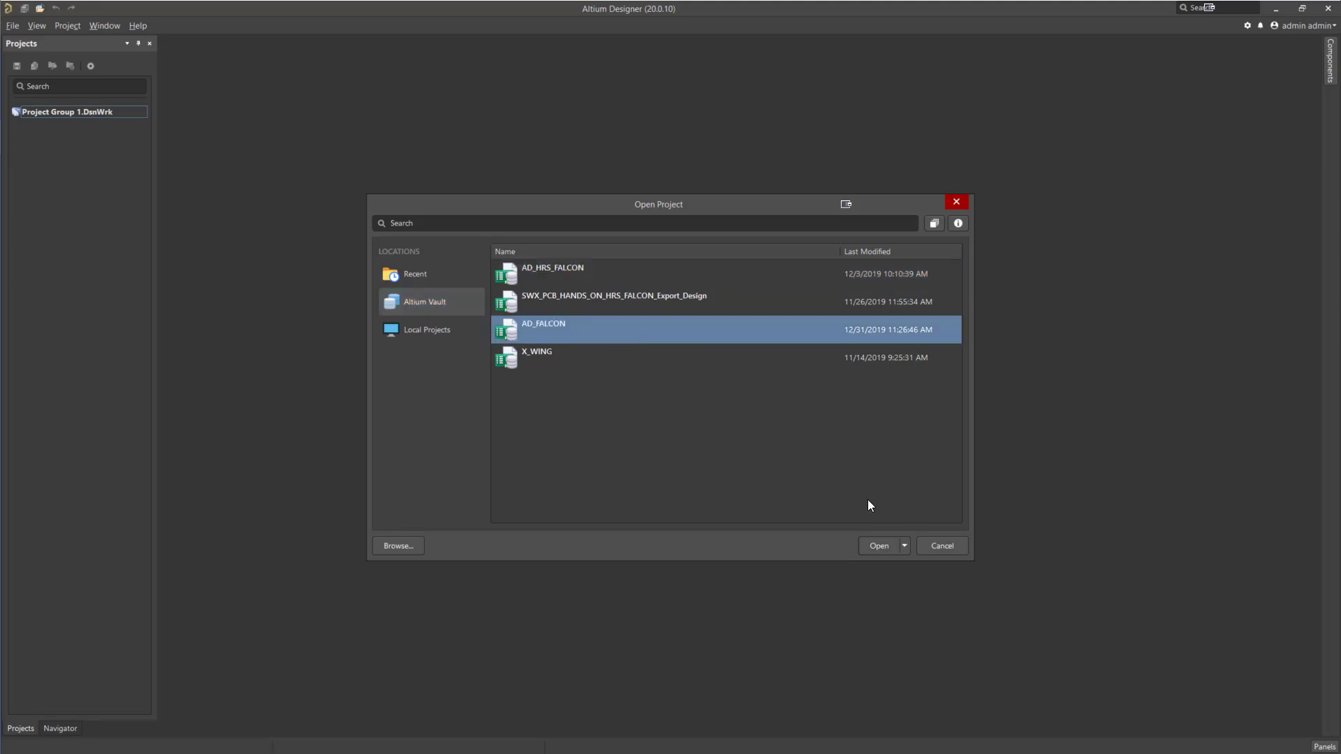
pyautogui.click(877, 545)
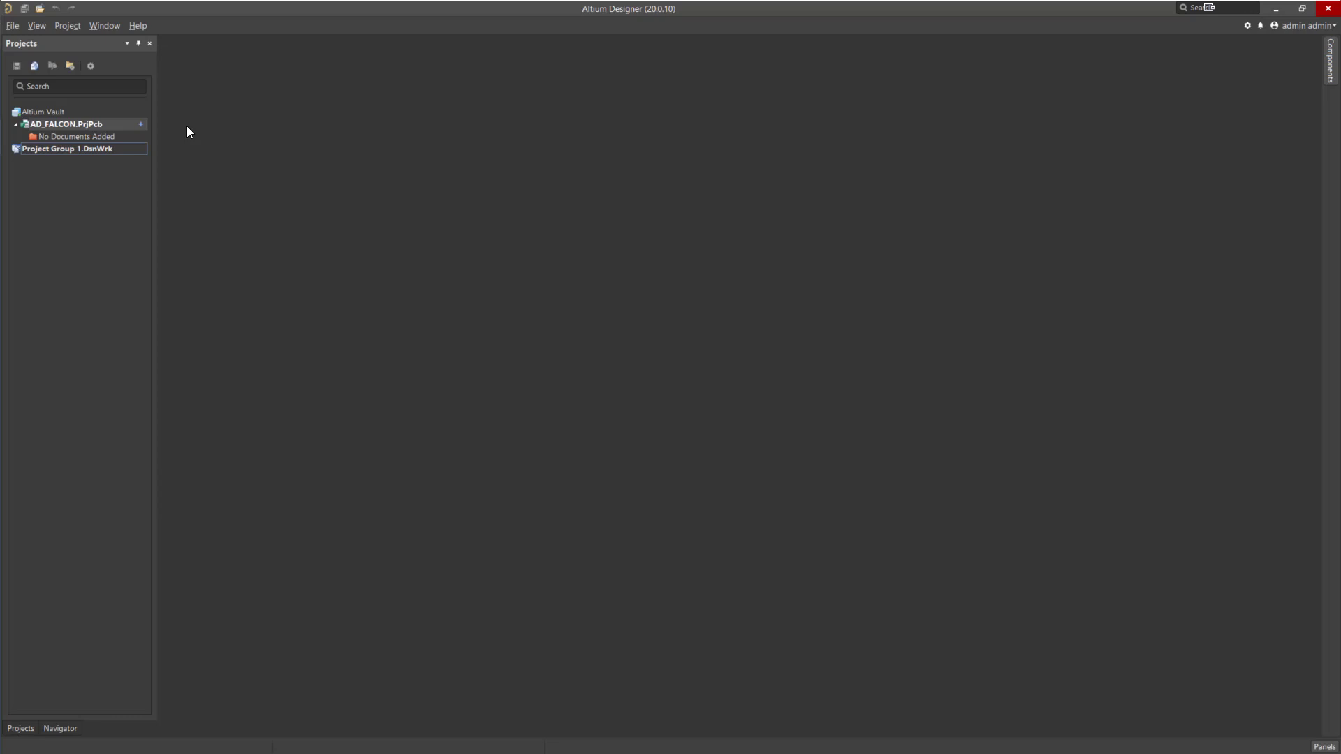
# Add a new blank PCB, PCB1.PcbDoc, under Source Documents in AD_FALCON.PrjPcb
pyautogui.rightClick(94, 124)
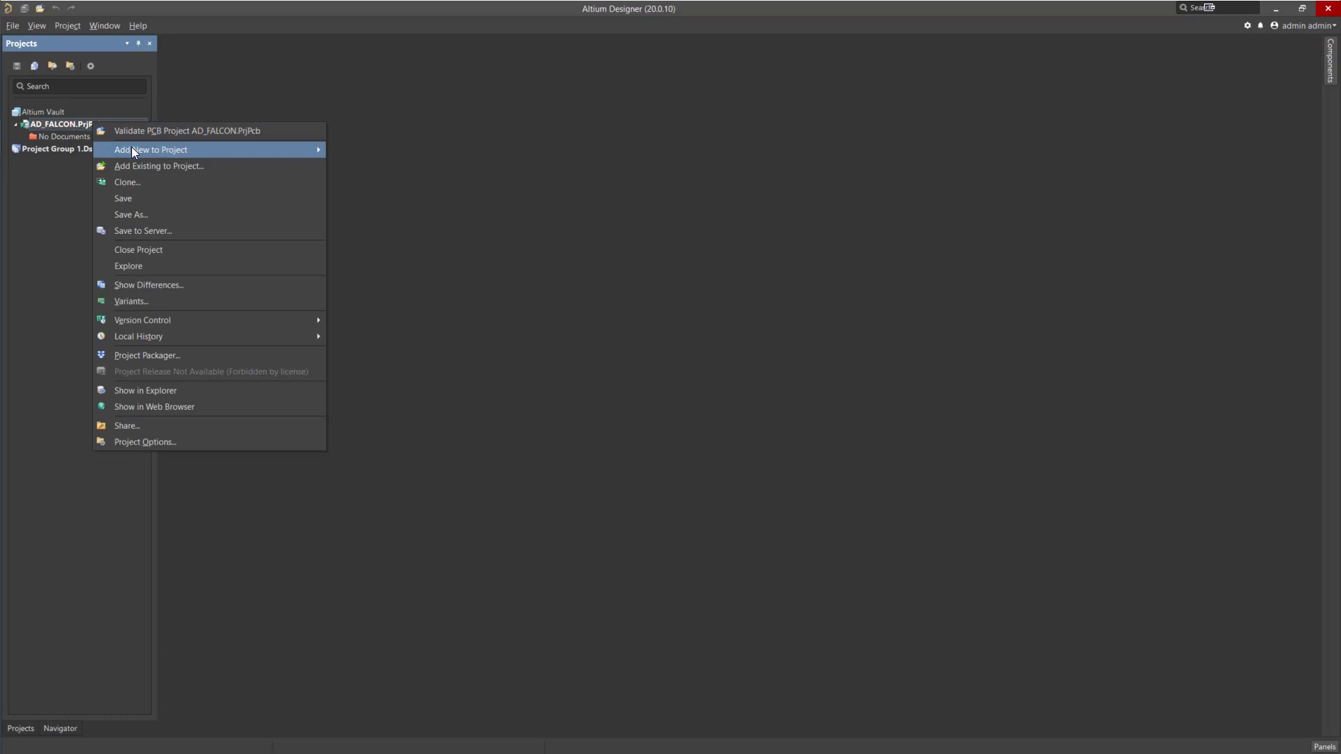
pyautogui.moveTo(131, 148)
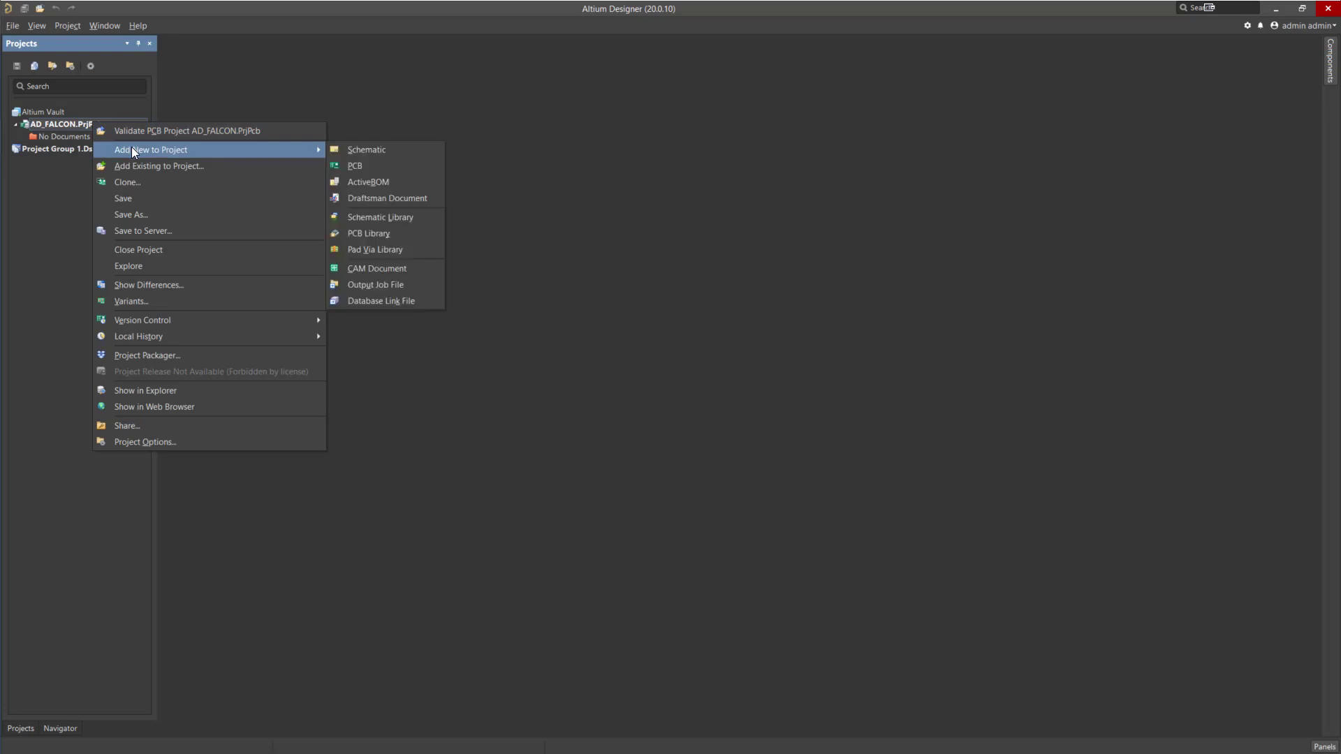
pyautogui.click(355, 170)
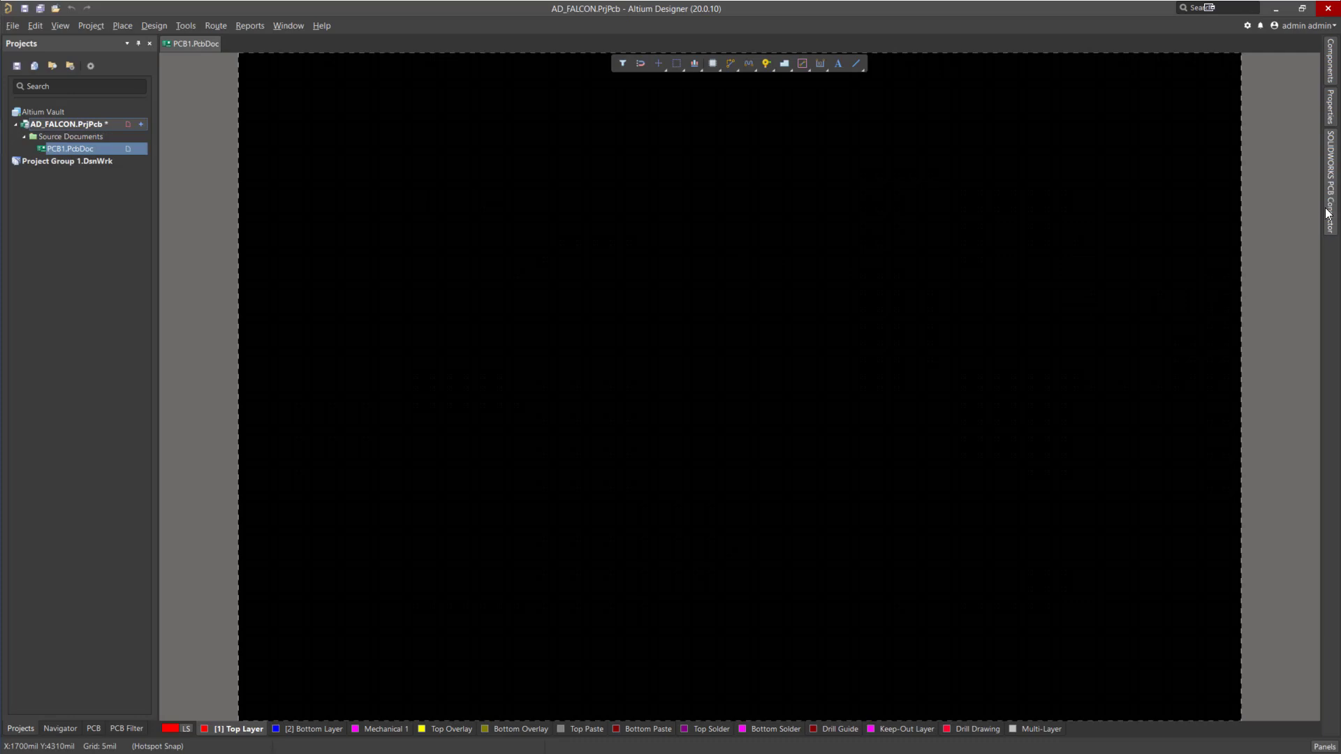
# Pull the SOLIDWORKS changes, then accept and apply the incoming Board Outline to PCB1
pyautogui.moveTo(1333, 225)
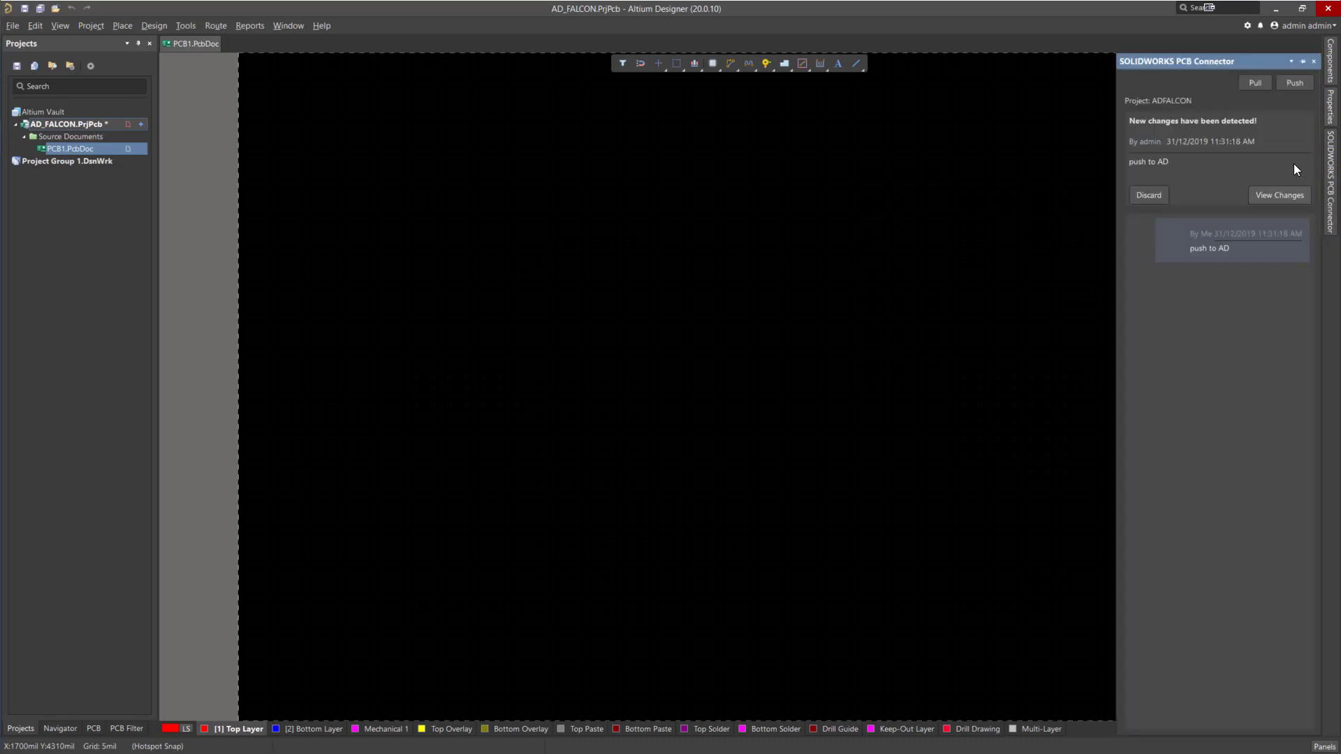
pyautogui.click(1252, 82)
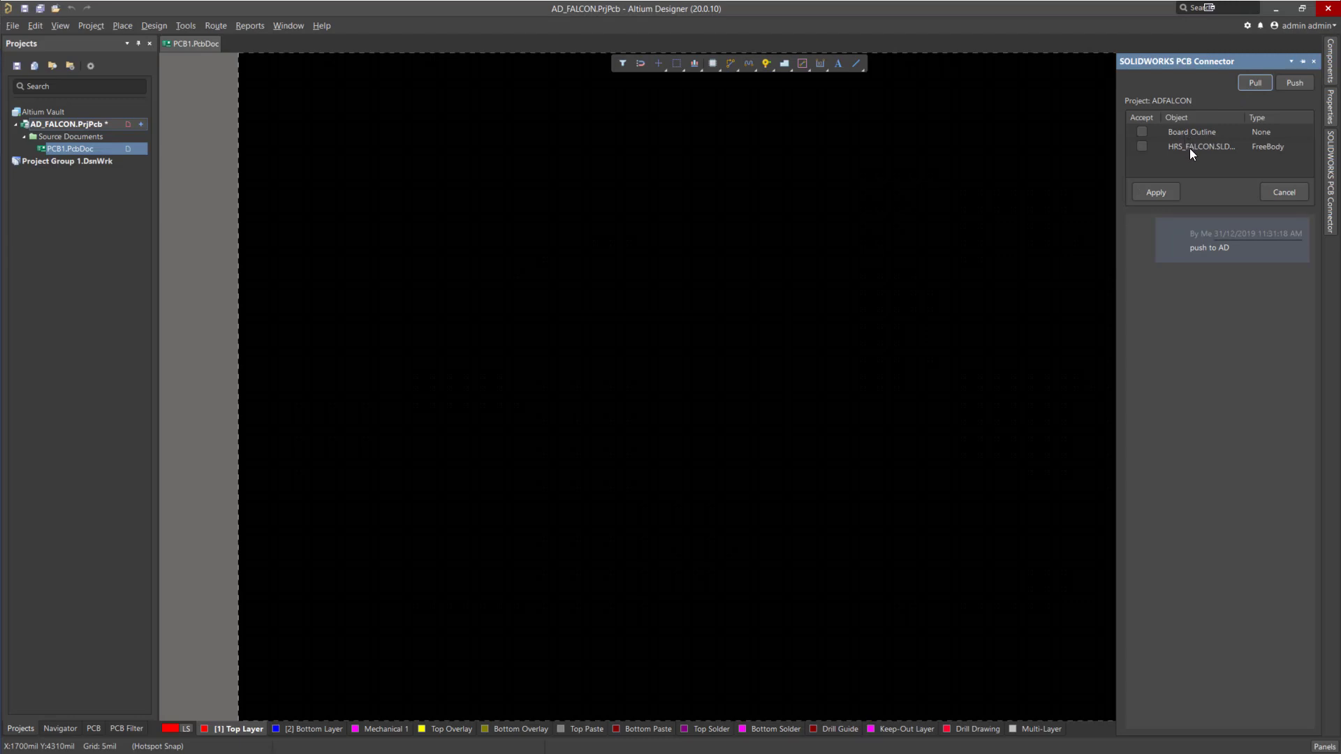
pyautogui.click(1141, 131)
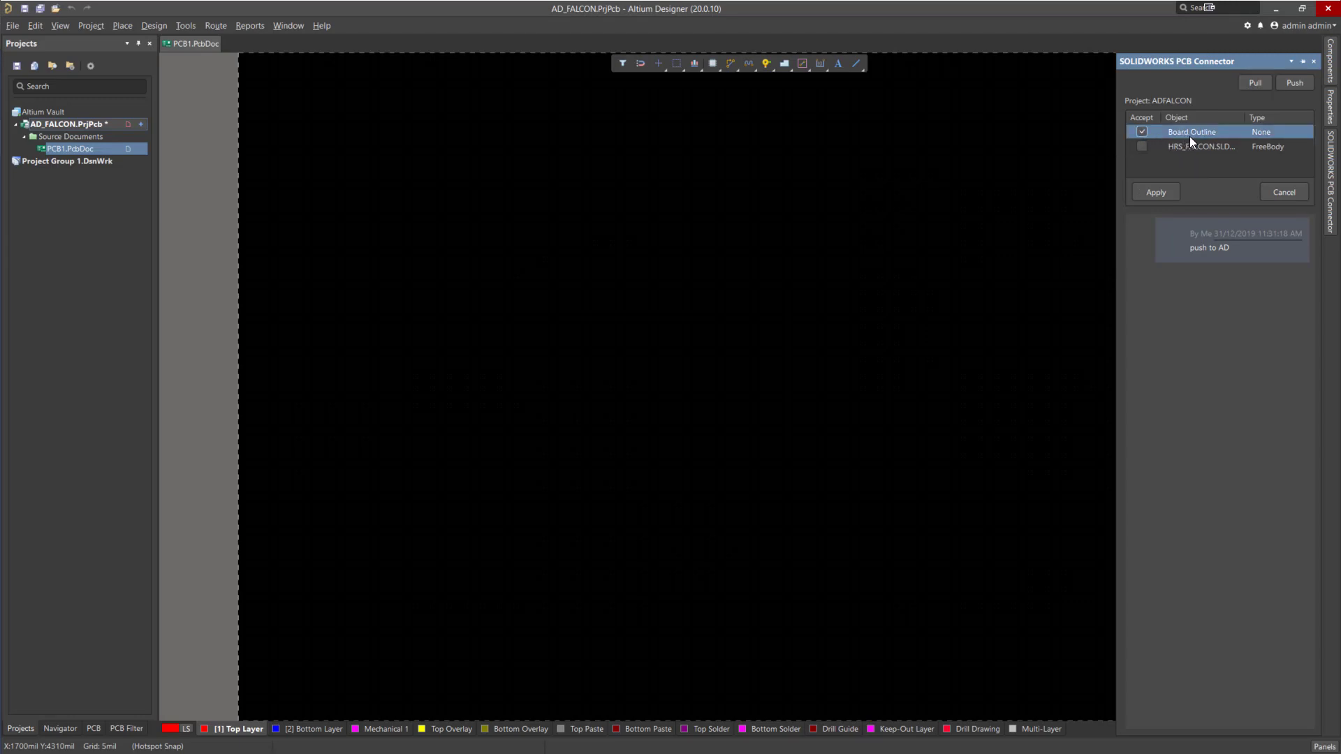
pyautogui.click(1159, 196)
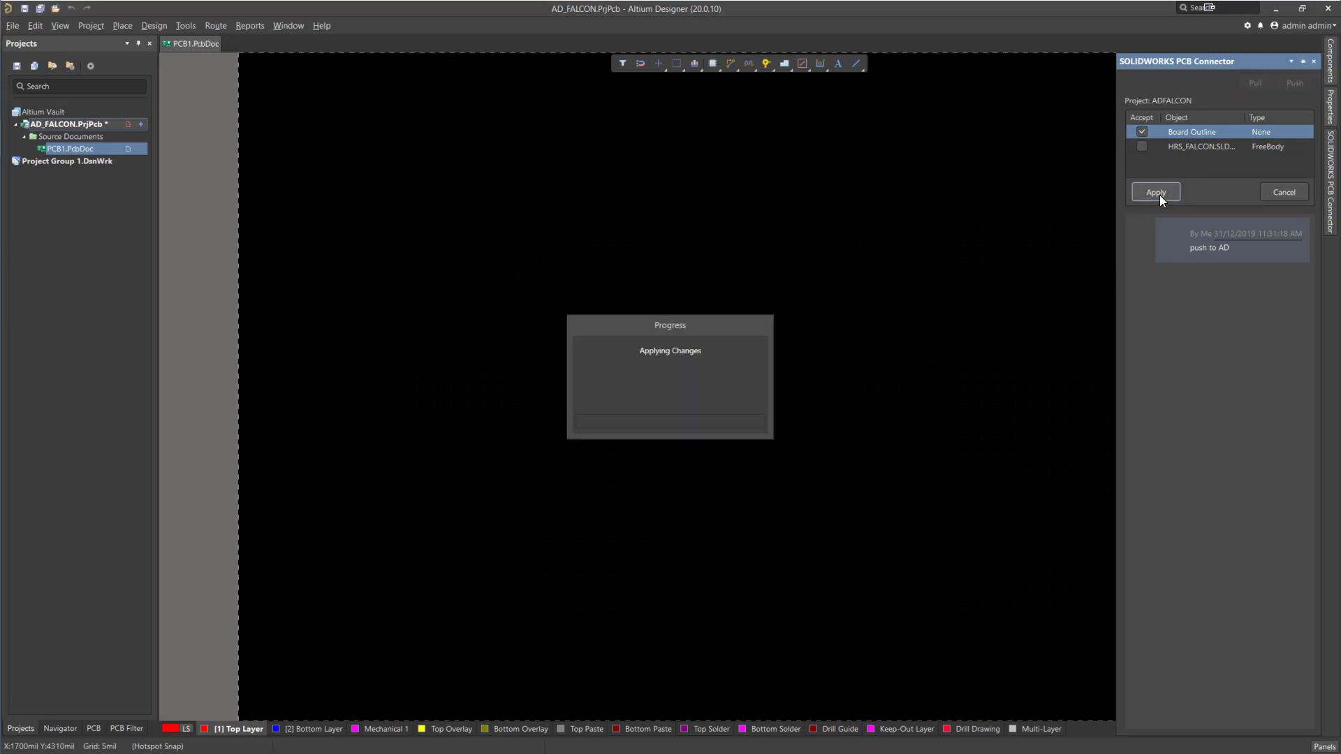